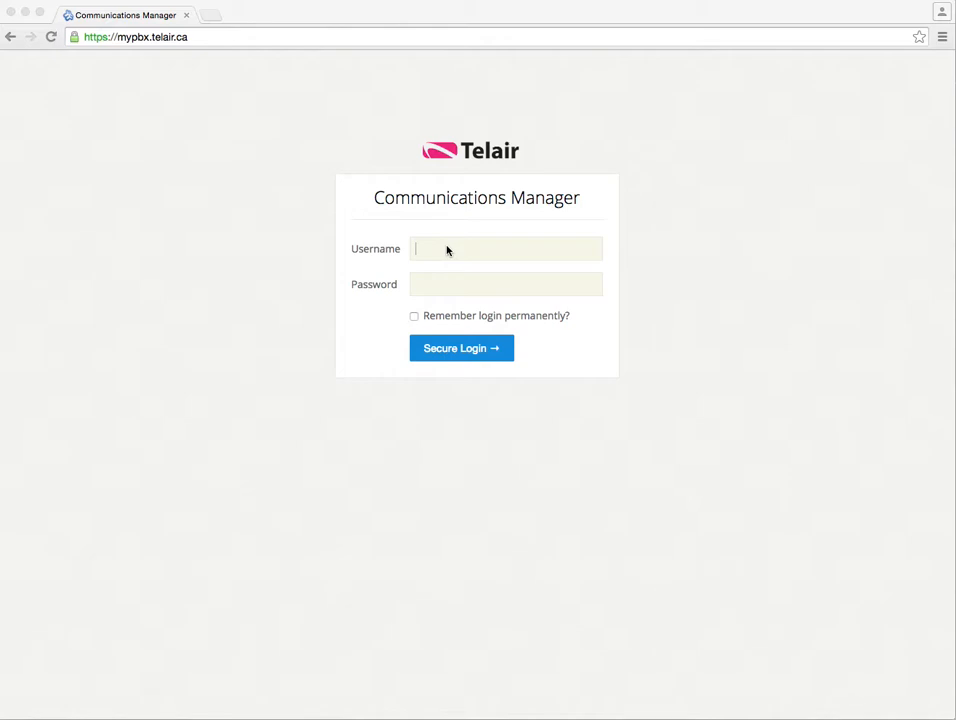
Fill the username field with the saved username from the autocomplete suggestions
{"action": "type", "text": "tel"}
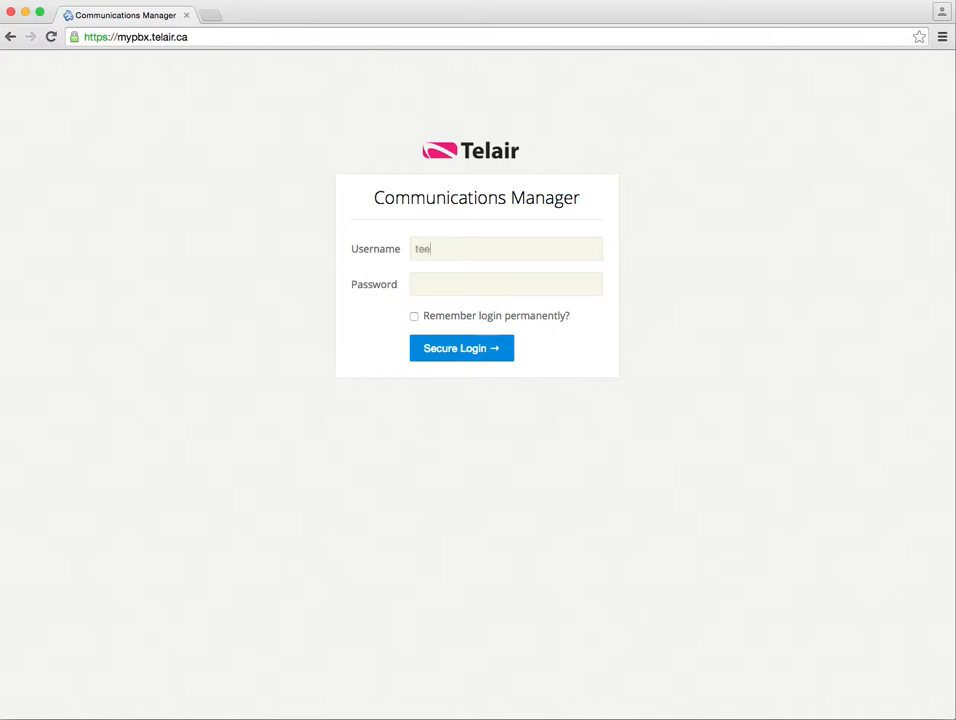
{"action": "key", "text": "BackSpace"}
{"action": "key", "text": "BackSpace"}
{"action": "key", "text": "BackSpace"}
{"action": "type", "text": "te"}
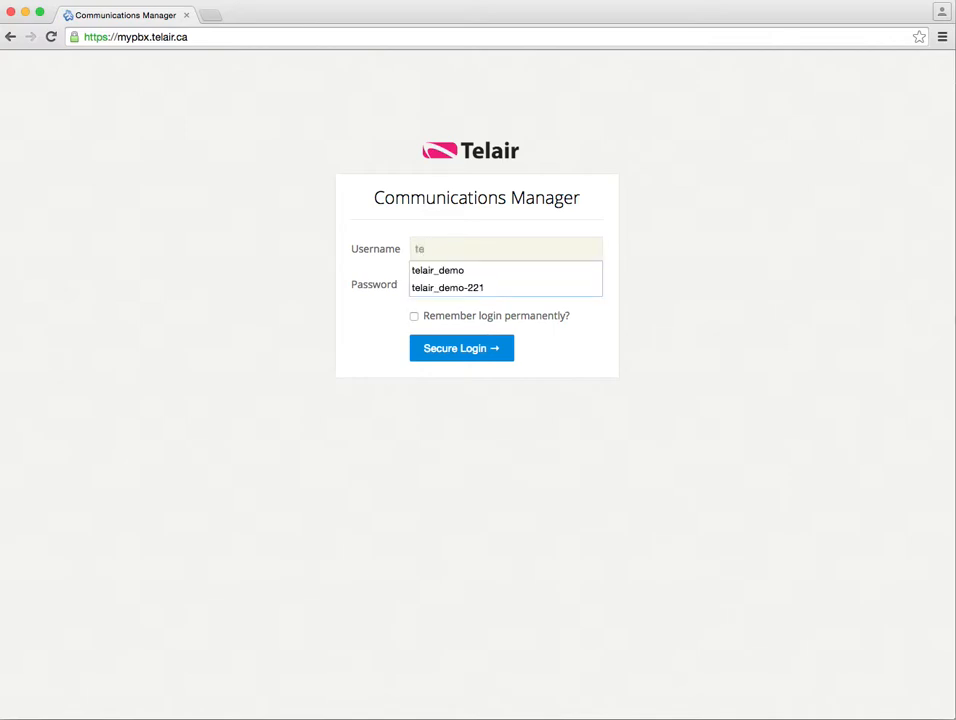
{"action": "left_click", "coordinate": [448, 288]}
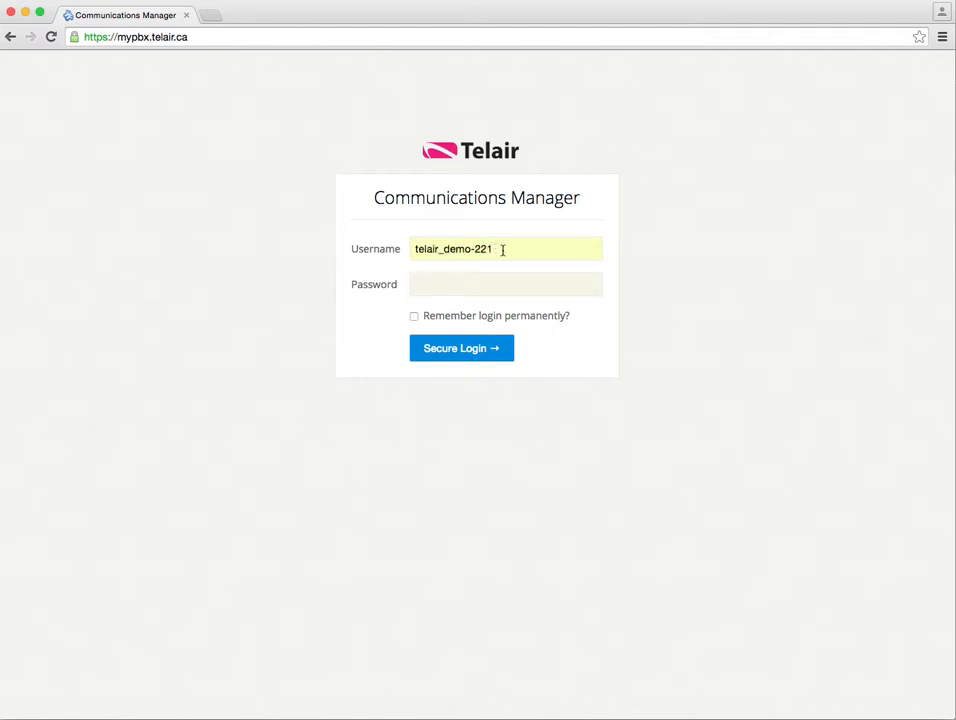
{"action": "left_click", "coordinate": [474, 250]}
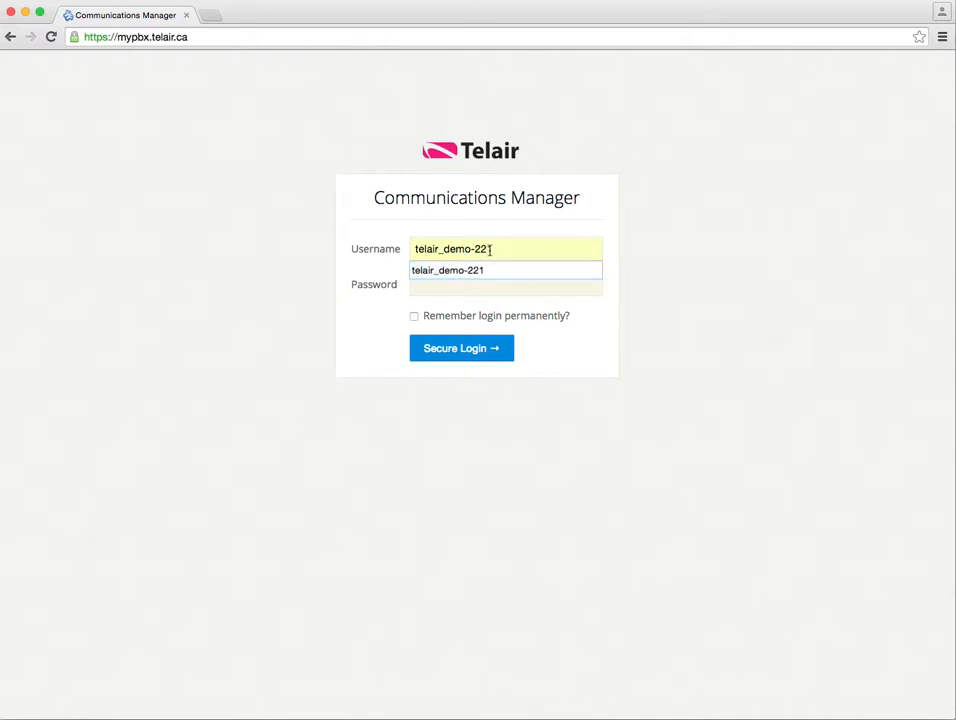
{"action": "left_click_drag", "start_coordinate": [472, 248], "coordinate": [386, 246]}
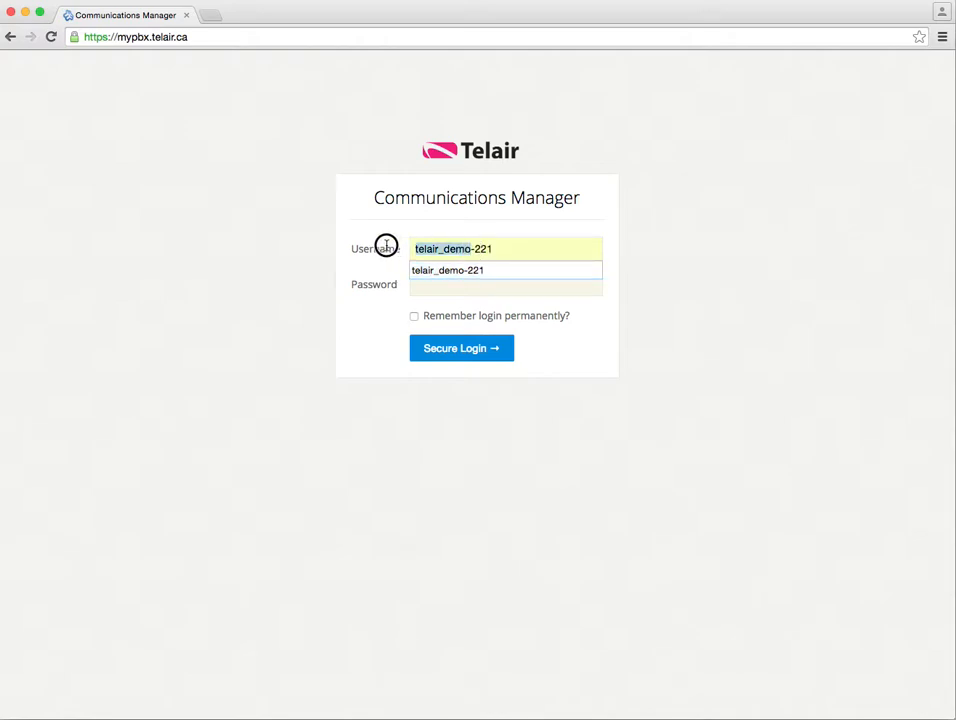
{"action": "left_click", "coordinate": [488, 248]}
Enter the account password and sign in with Secure Login
{"action": "left_click", "coordinate": [493, 290]}
{"action": "type", "text": "••••"}
{"action": "left_click", "coordinate": [478, 350]}
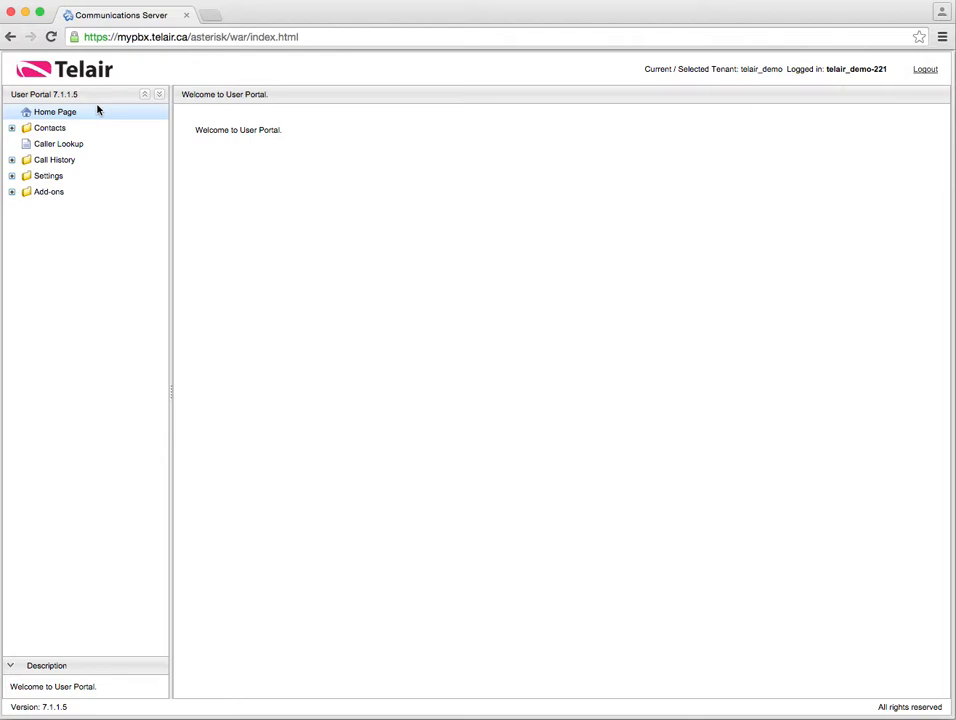
Go to Personal Contacts under Contacts and start a new contact with Create Contact
{"action": "left_click", "coordinate": [12, 130]}
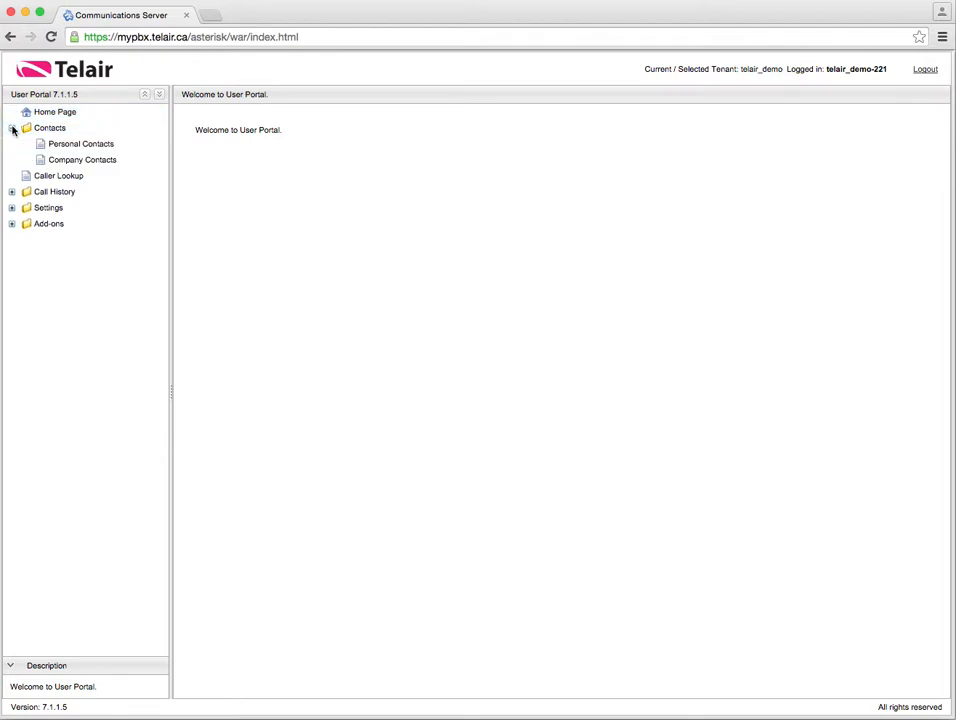
{"action": "left_click", "coordinate": [81, 146]}
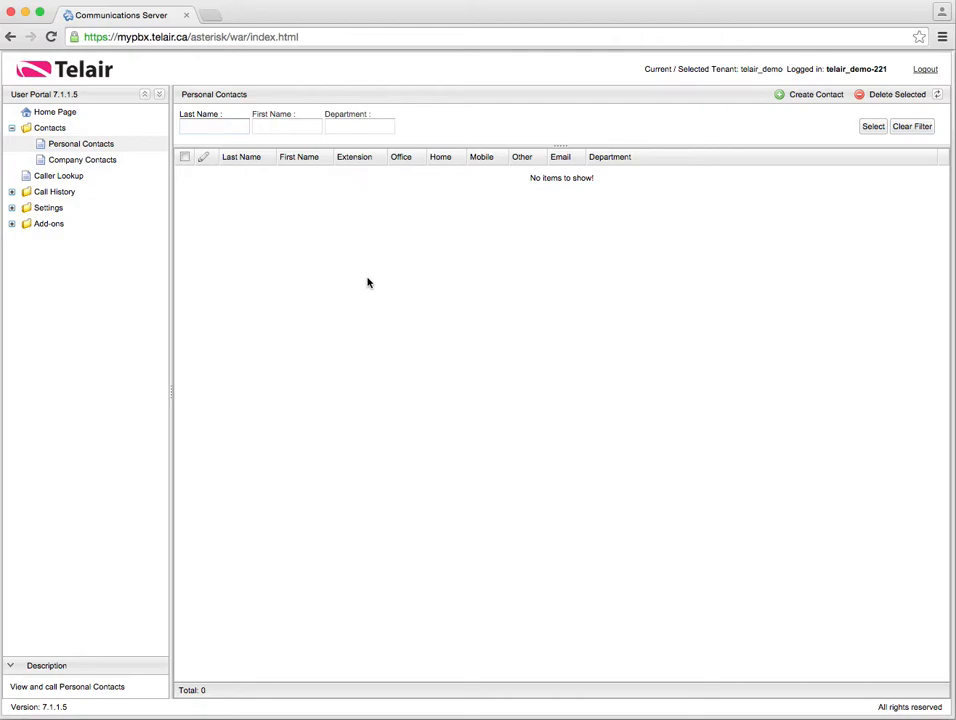
{"action": "left_click", "coordinate": [815, 98]}
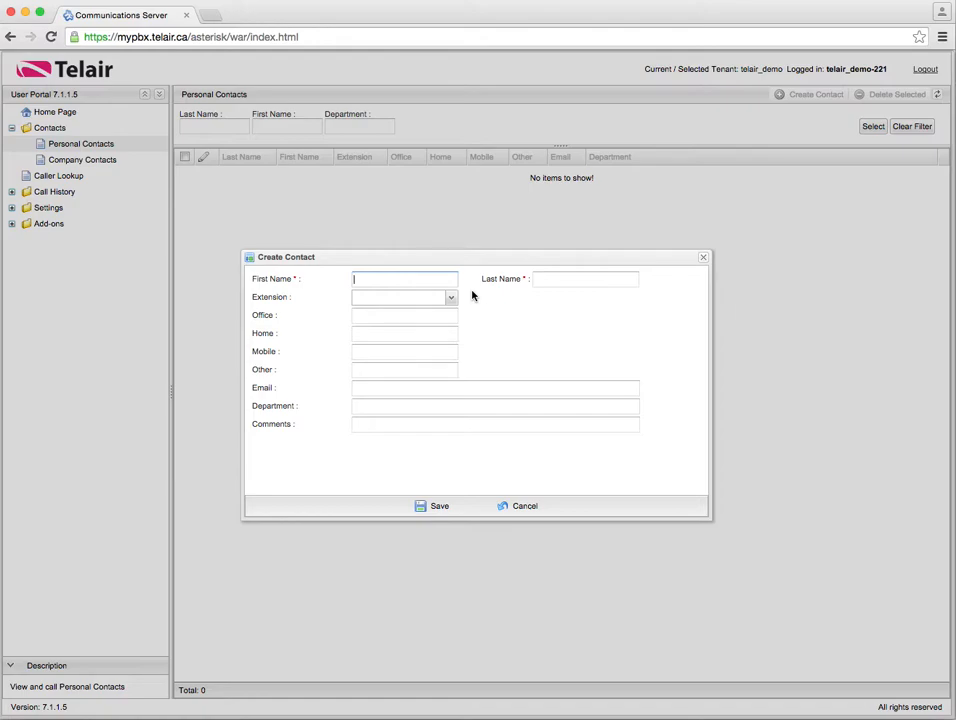
Add a personal contact with first and last name, linked to extension 222, and save it
{"action": "type", "text": "Jane"}
{"action": "key", "text": "Tab"}
{"action": "type", "text": "Amit"}
{"action": "key", "text": "BackSpace"}
{"action": "key", "text": "BackSpace"}
{"action": "key", "text": "BackSpace"}
{"action": "key", "text": "BackSpace"}
{"action": "type", "text": "Sm"}
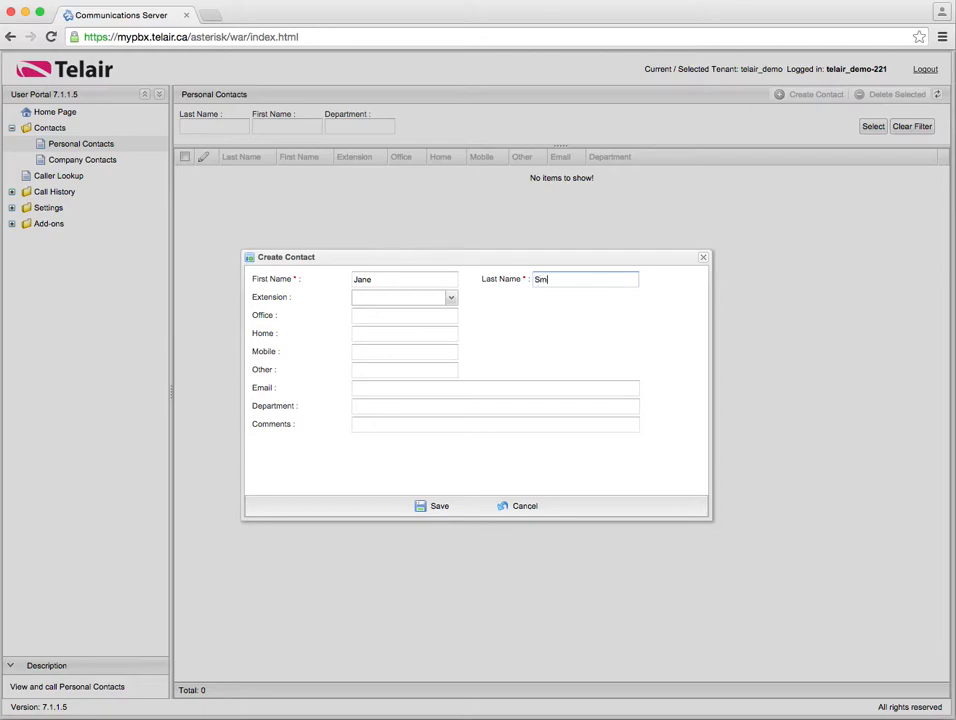
{"action": "type", "text": "ith"}
{"action": "left_click", "coordinate": [451, 298]}
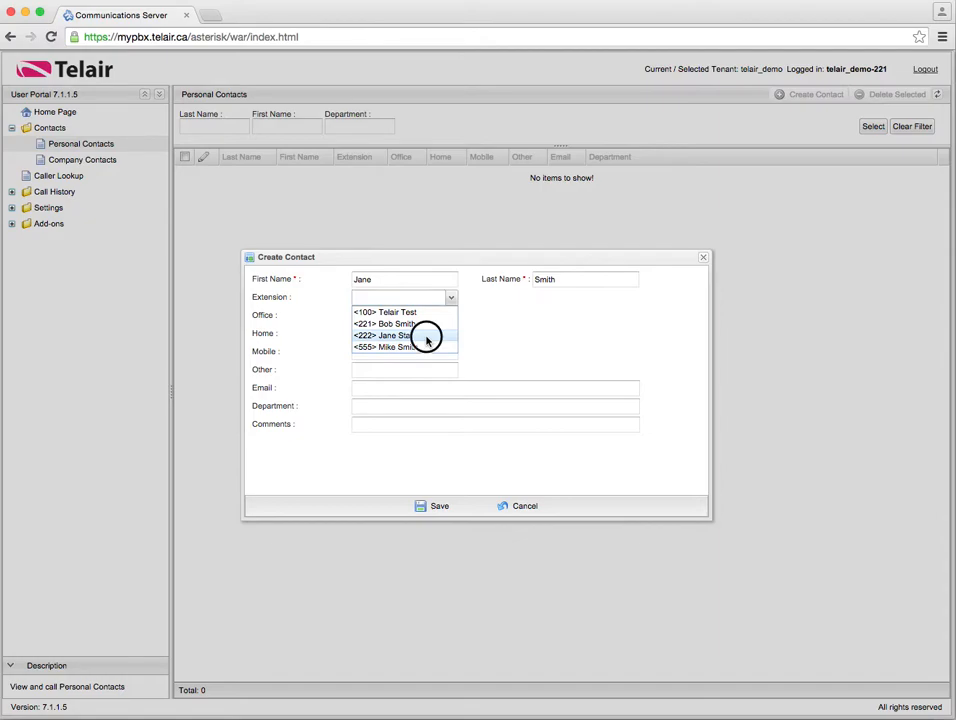
{"action": "left_click", "coordinate": [427, 336]}
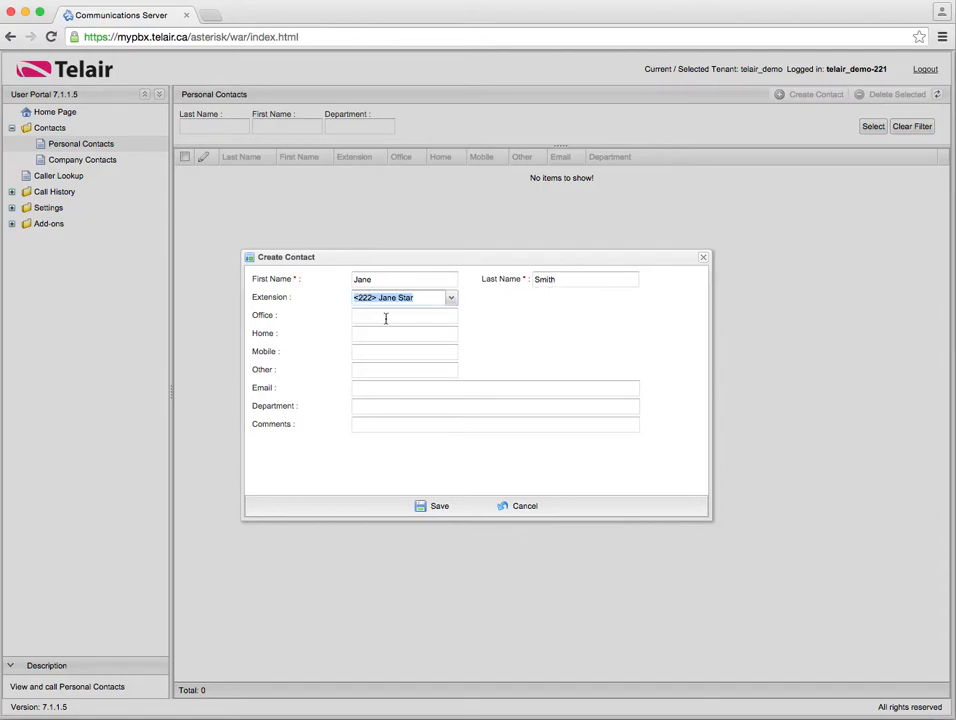
{"action": "left_click", "coordinate": [430, 504]}
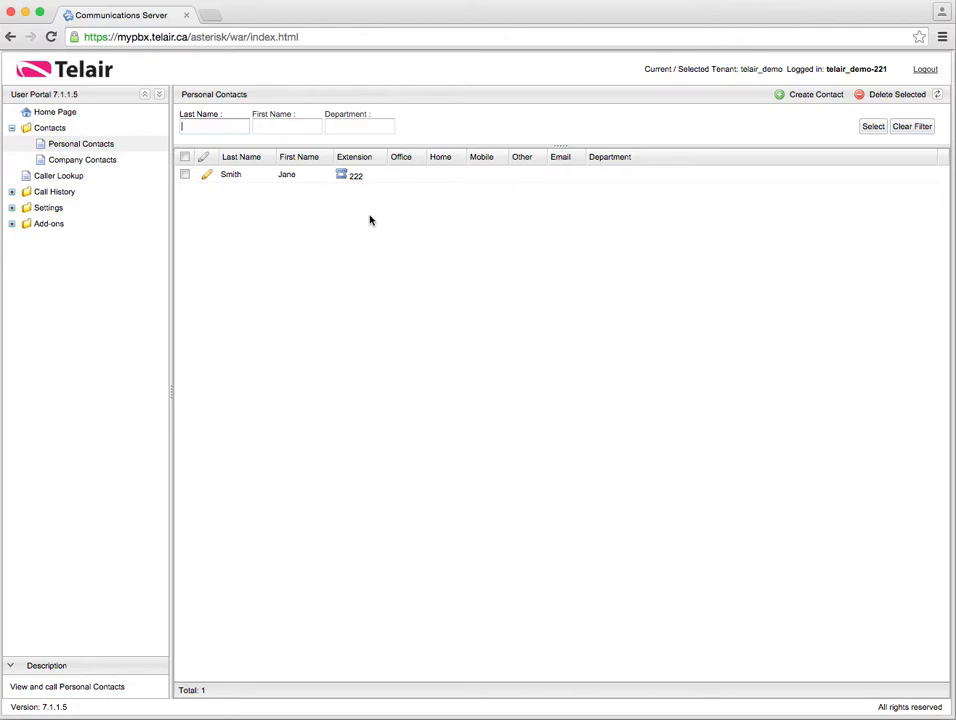
Show the Company Contacts list of 4 contacts with their extensions and e-mail addresses
{"action": "left_click", "coordinate": [118, 161]}
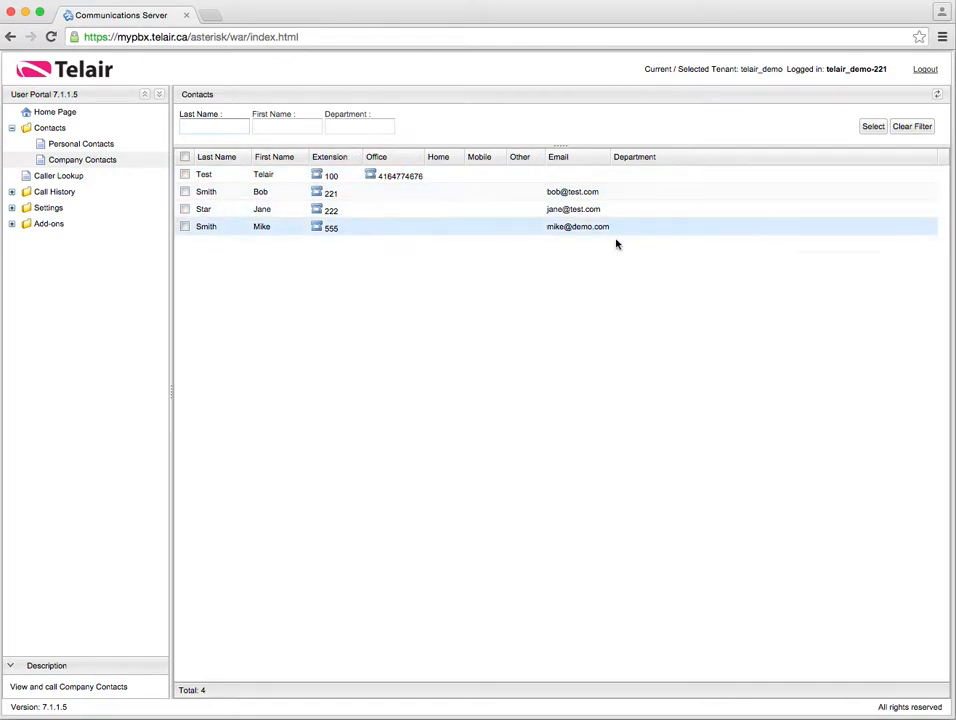
Sort the company contacts by Department ascending and tick the Test contact's row
{"action": "left_click", "coordinate": [580, 158]}
{"action": "left_click", "coordinate": [657, 162]}
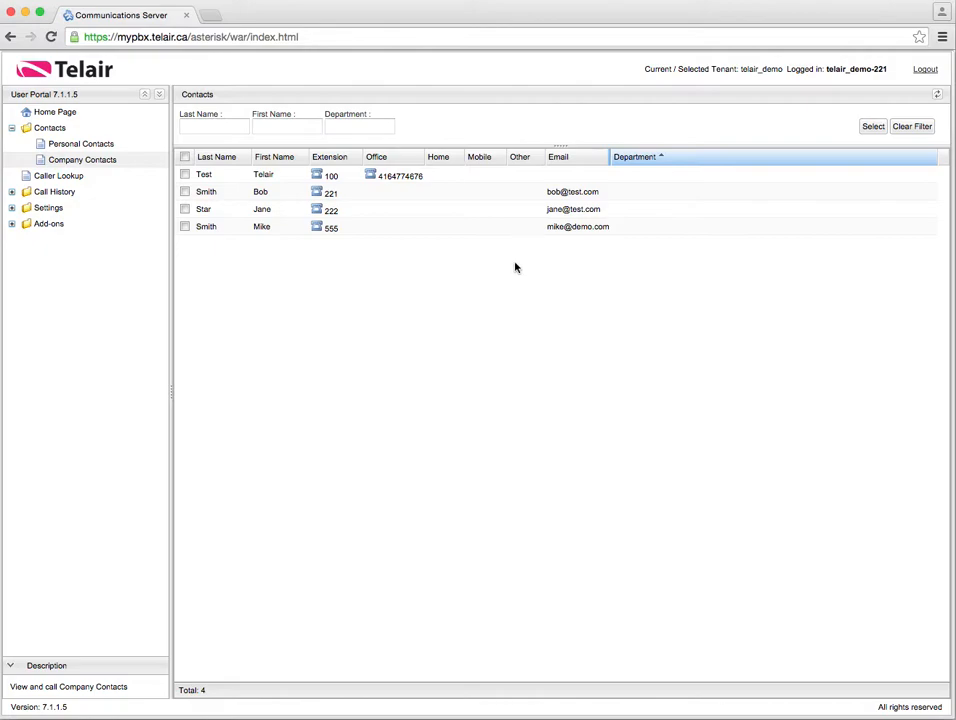
{"action": "left_click", "coordinate": [184, 175]}
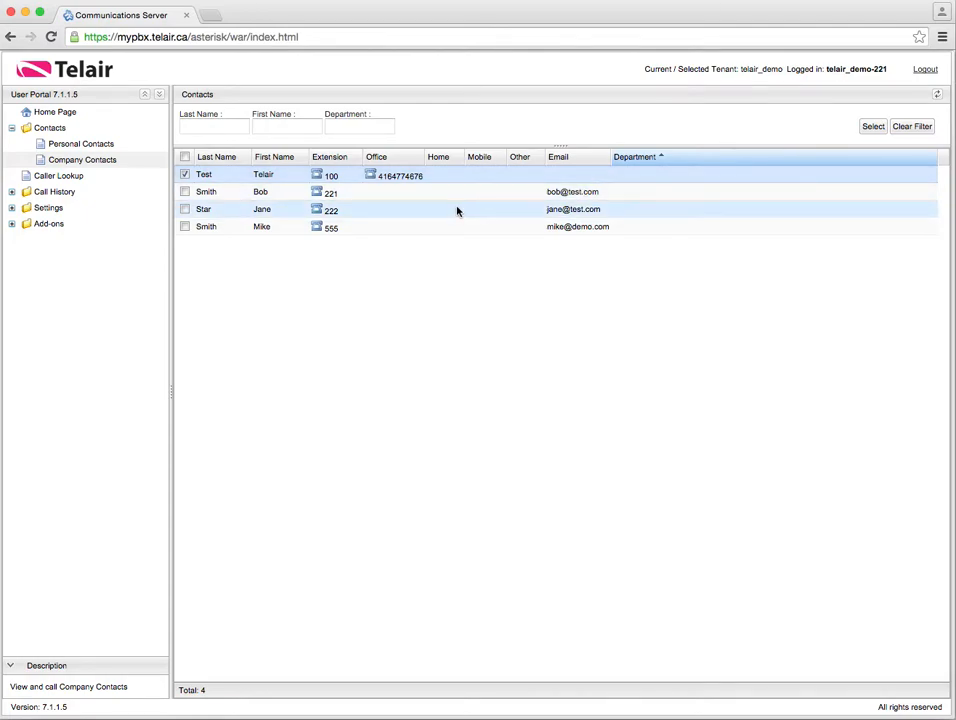
Visit the Caller Lookup page, then show today's Recent Calls under Call History
{"action": "left_click", "coordinate": [12, 128]}
{"action": "left_click", "coordinate": [66, 143]}
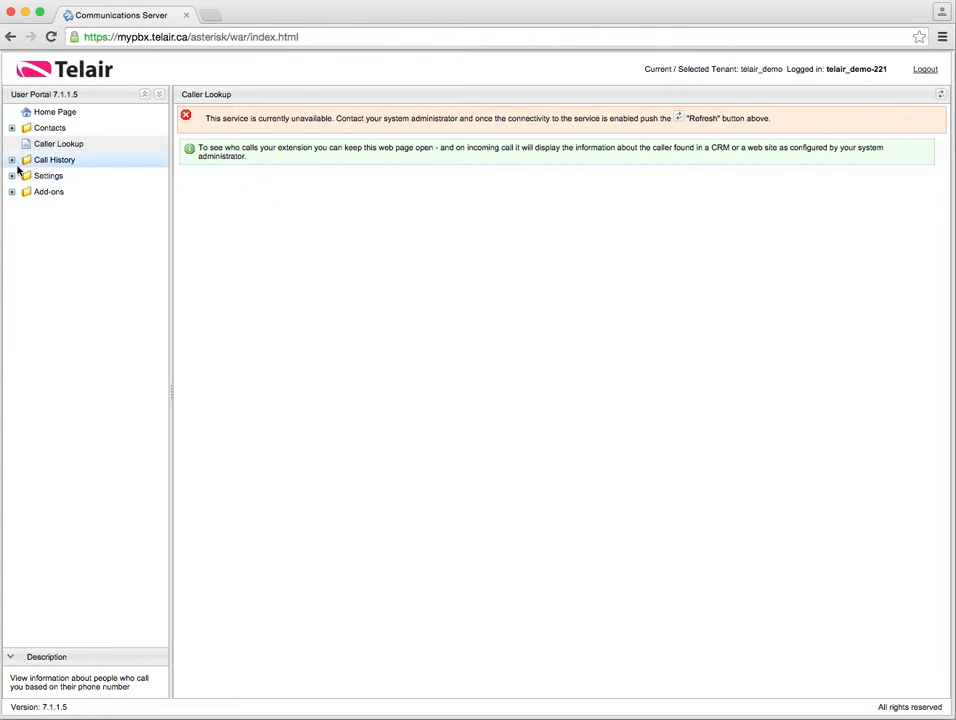
{"action": "left_click", "coordinate": [12, 160]}
{"action": "left_click", "coordinate": [55, 162]}
{"action": "left_click", "coordinate": [80, 178]}
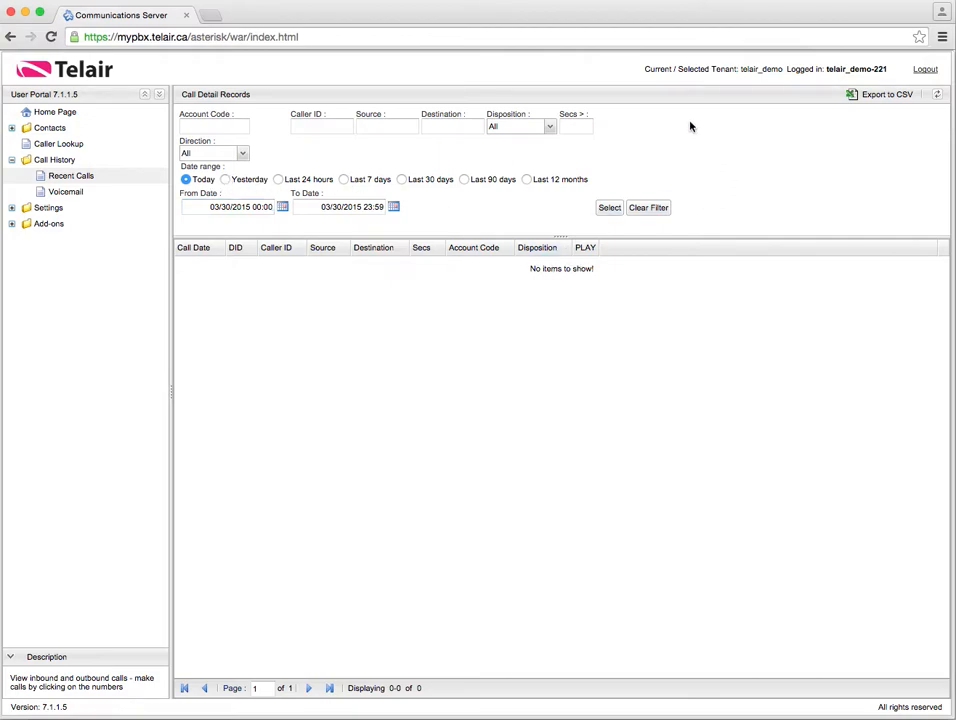
Widen the call records range to the last 30 days (02/28/2015–03/30/2015), then open Voicemail
{"action": "left_click", "coordinate": [397, 125]}
{"action": "left_click", "coordinate": [457, 126]}
{"action": "left_click", "coordinate": [278, 180]}
{"action": "left_click", "coordinate": [344, 180]}
{"action": "left_click", "coordinate": [401, 180]}
{"action": "left_click", "coordinate": [45, 191]}
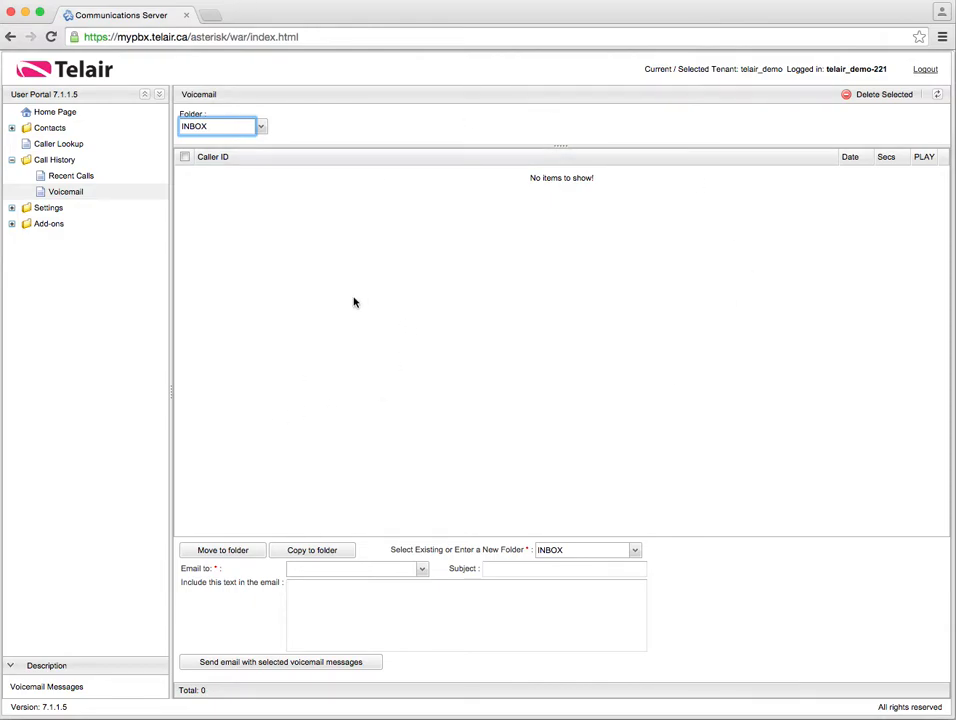
Choose a contact's address as the voicemail e-mail recipient
{"action": "left_click", "coordinate": [294, 570]}
{"action": "left_click", "coordinate": [421, 569]}
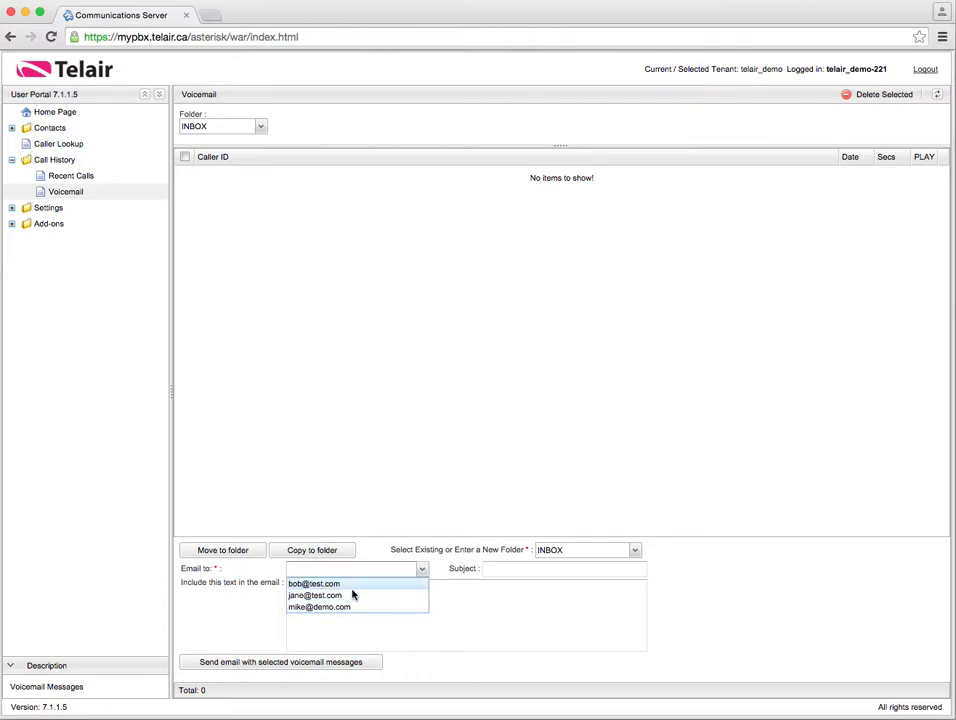
{"action": "left_click", "coordinate": [489, 571]}
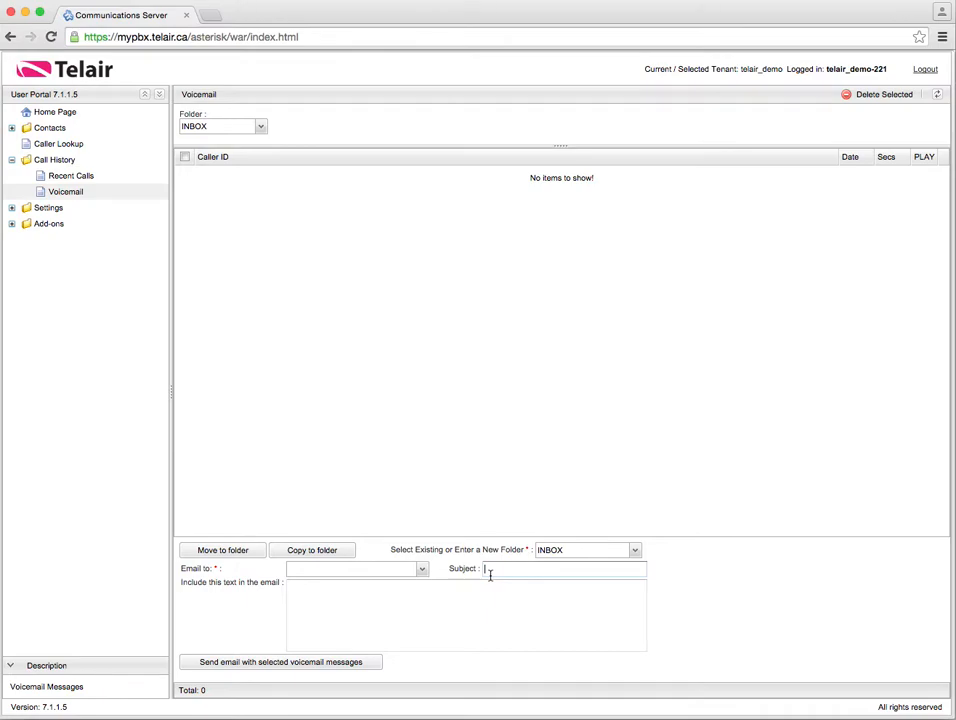
{"action": "left_click", "coordinate": [421, 569]}
{"action": "left_click", "coordinate": [383, 596]}
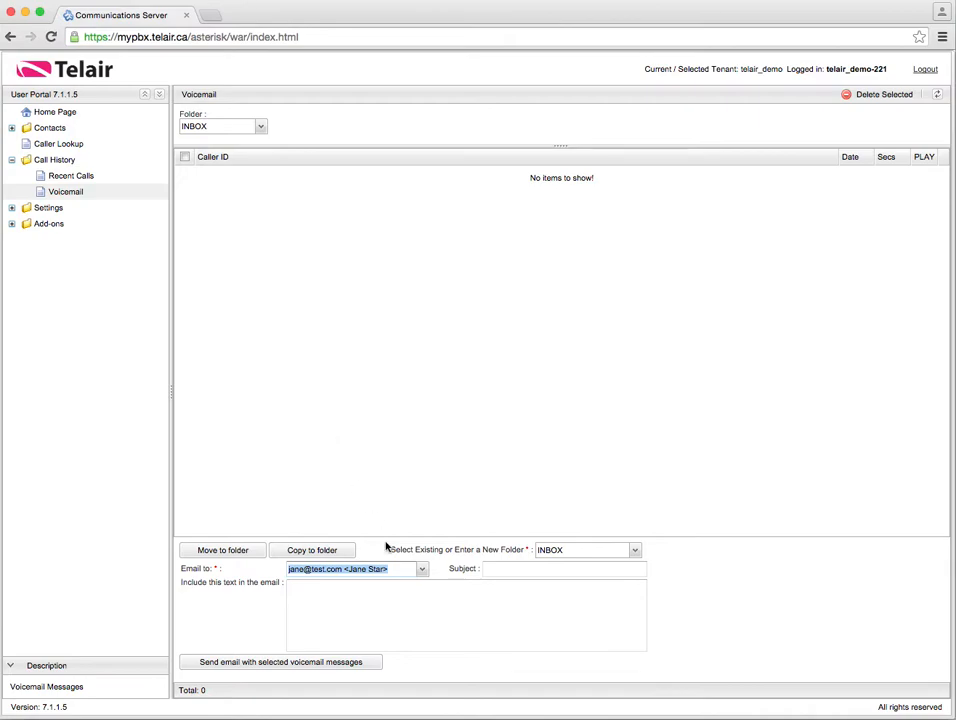
Enter subject 'hey this was for you.' and message body 'jgbkajsdbg'
{"action": "left_click", "coordinate": [502, 567]}
{"action": "type", "text": "hey"}
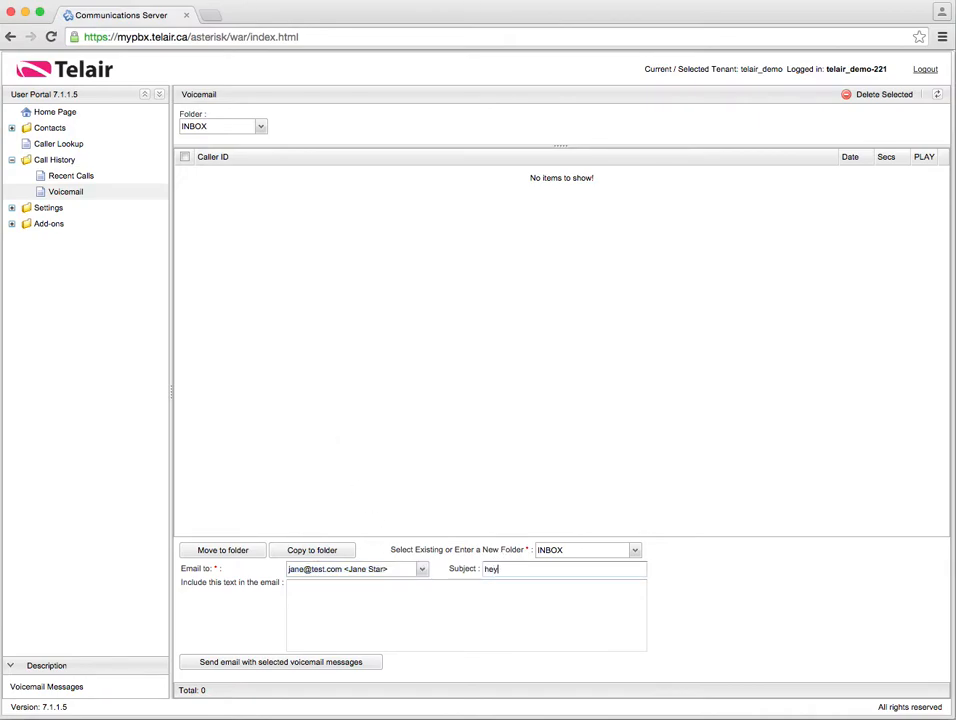
{"action": "type", "text": " this was for you."}
{"action": "key", "text": "Tab"}
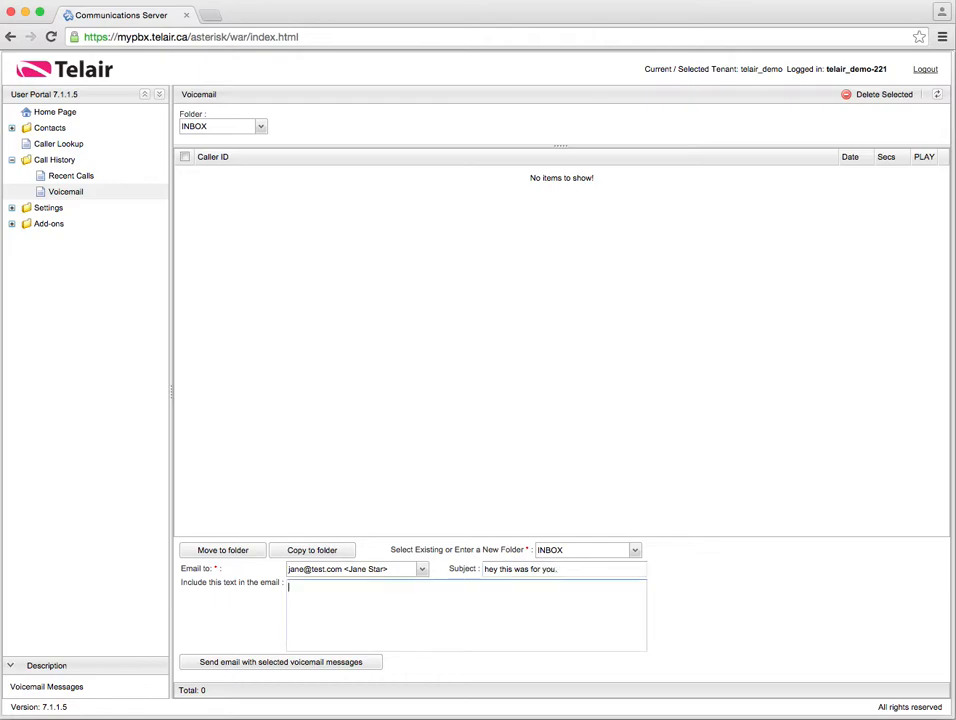
{"action": "type", "text": "jgbkajsdbg"}
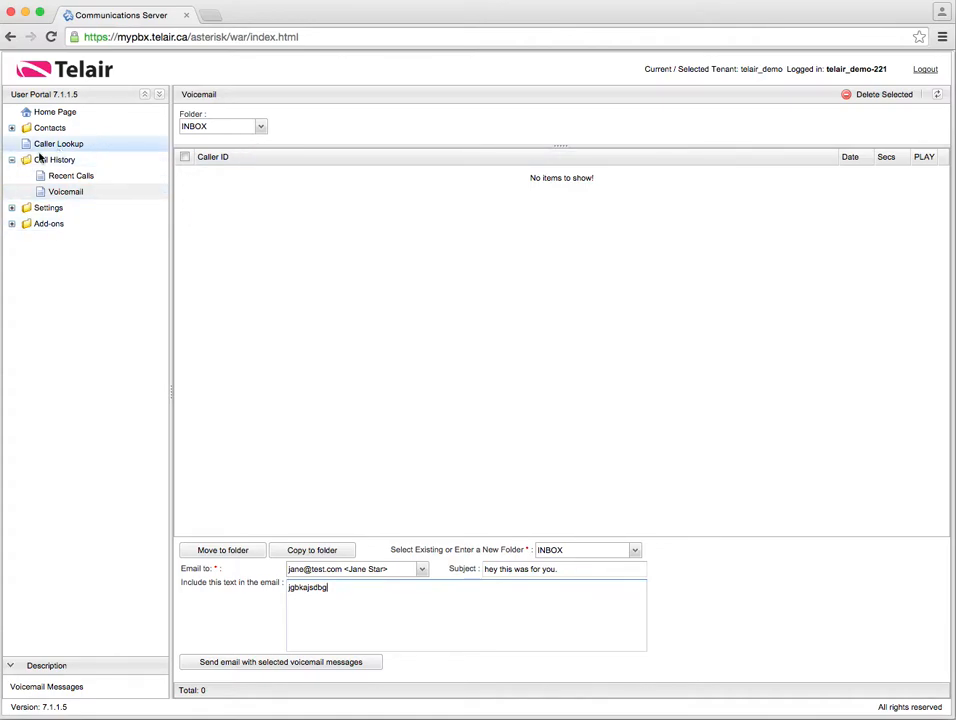
Expand Settings, view Personal Preferences, then move on to Voicemail Settings
{"action": "left_click", "coordinate": [12, 208]}
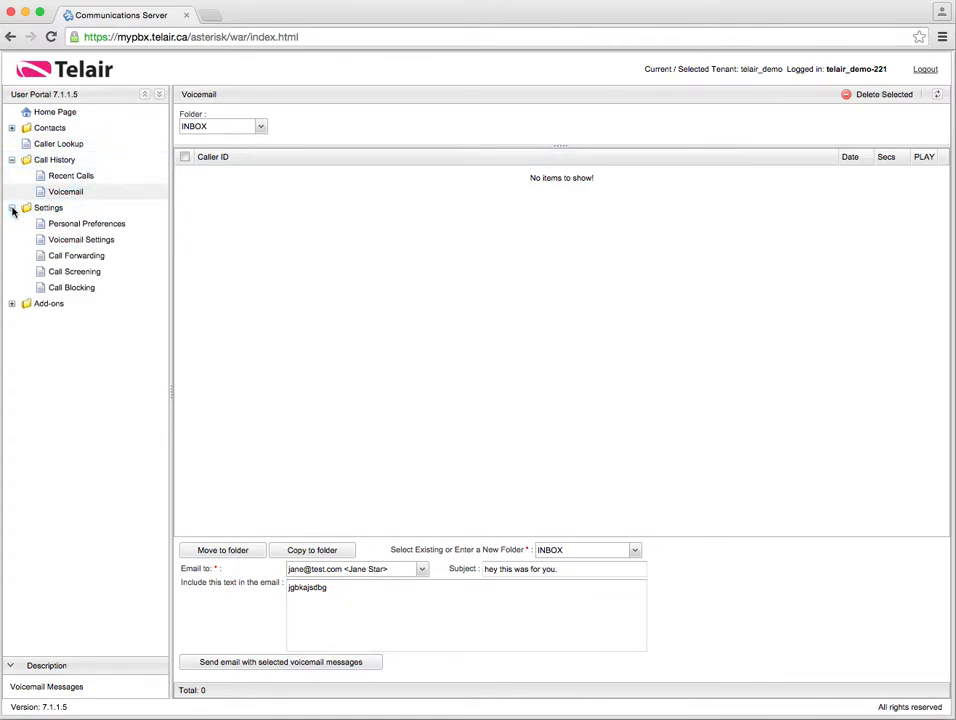
{"action": "left_click", "coordinate": [90, 226]}
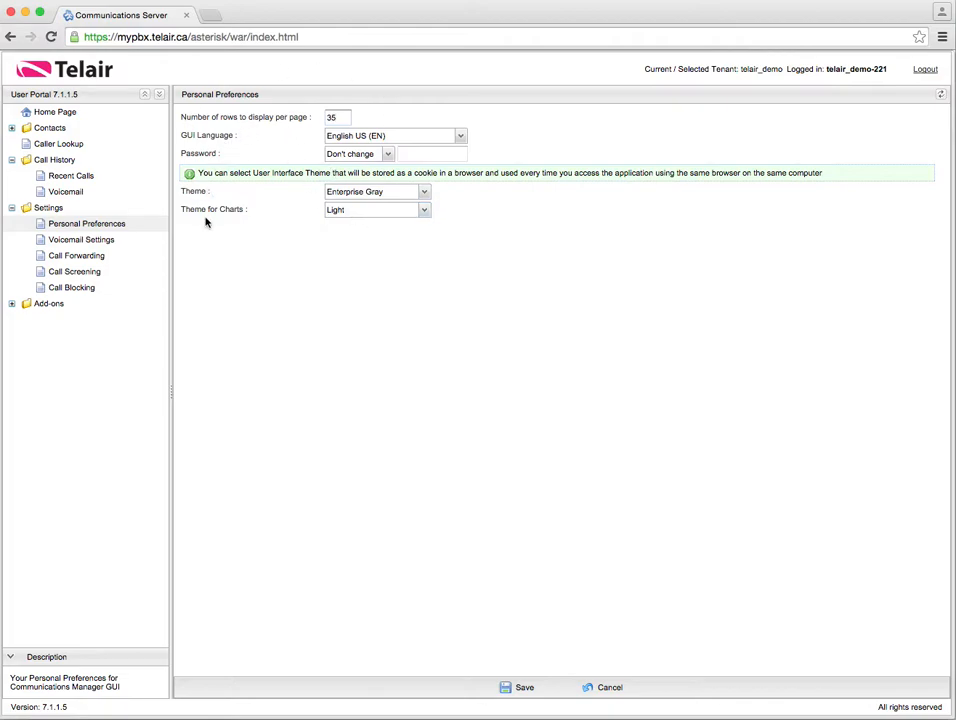
{"action": "left_click", "coordinate": [118, 246]}
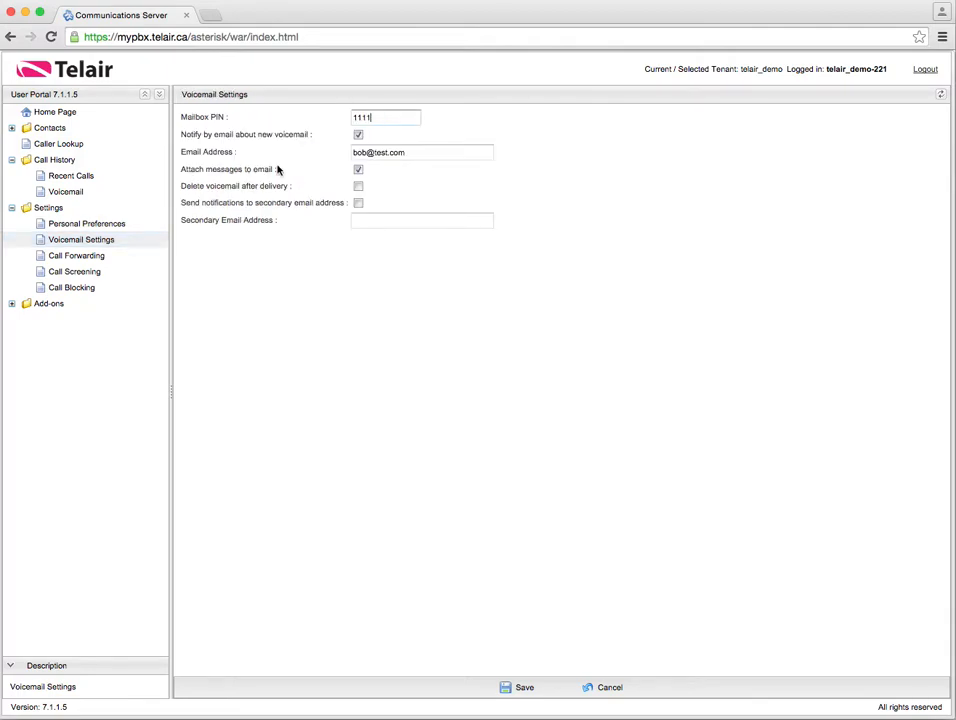
Keep new-voicemail e-mail notification on and toggle Attach messages to email off and back on
{"action": "left_click", "coordinate": [358, 135]}
{"action": "left_click_drag", "start_coordinate": [405, 122], "coordinate": [288, 117]}
{"action": "left_click", "coordinate": [359, 137]}
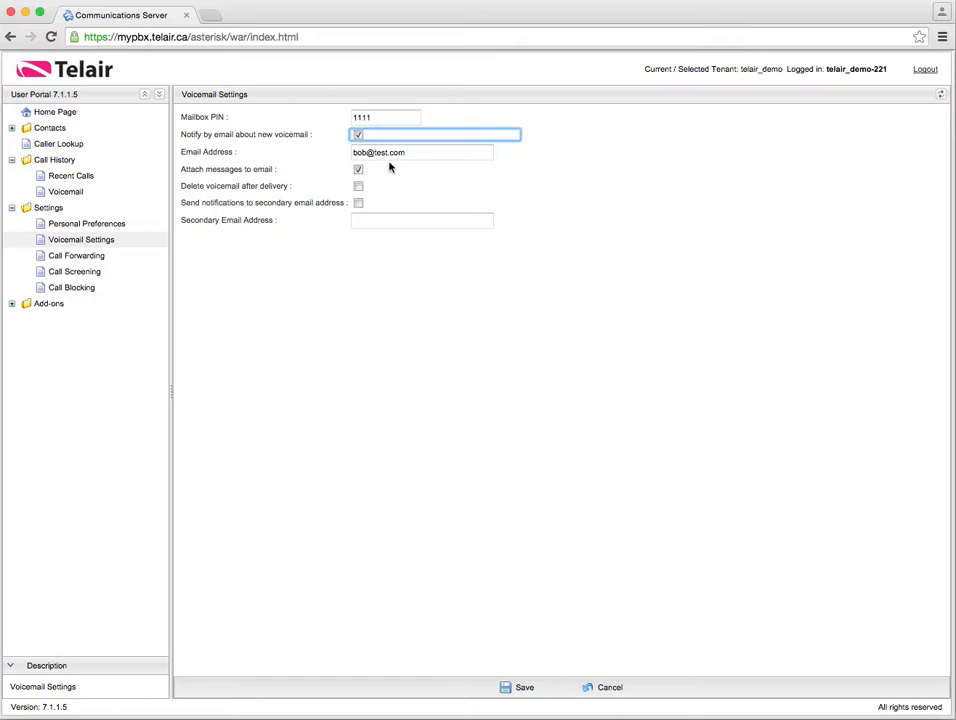
{"action": "key", "text": "Tab"}
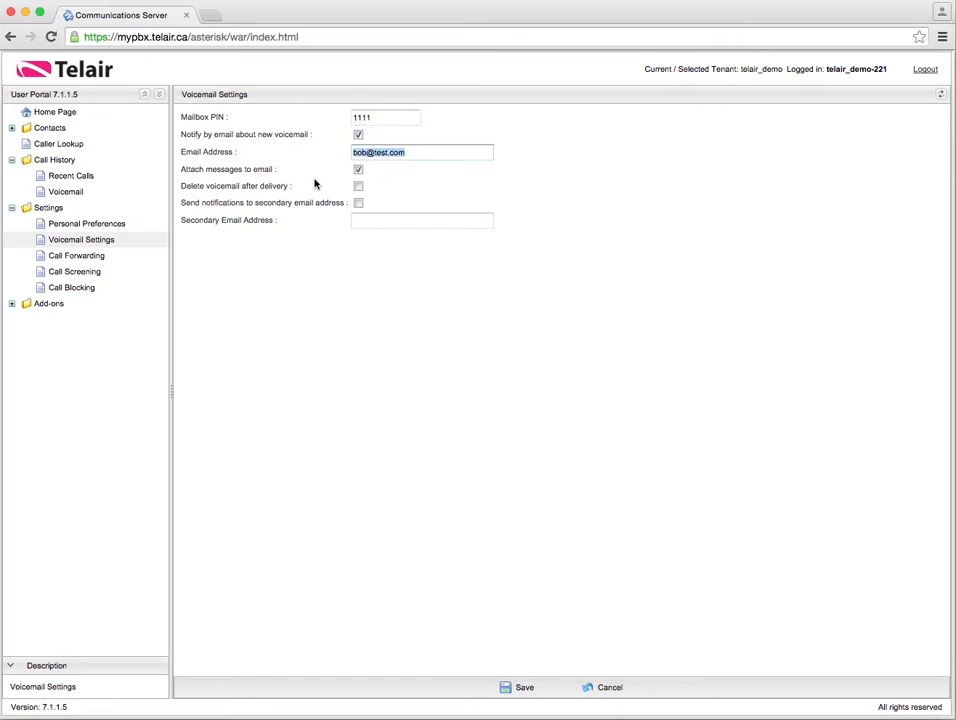
{"action": "left_click", "coordinate": [359, 171]}
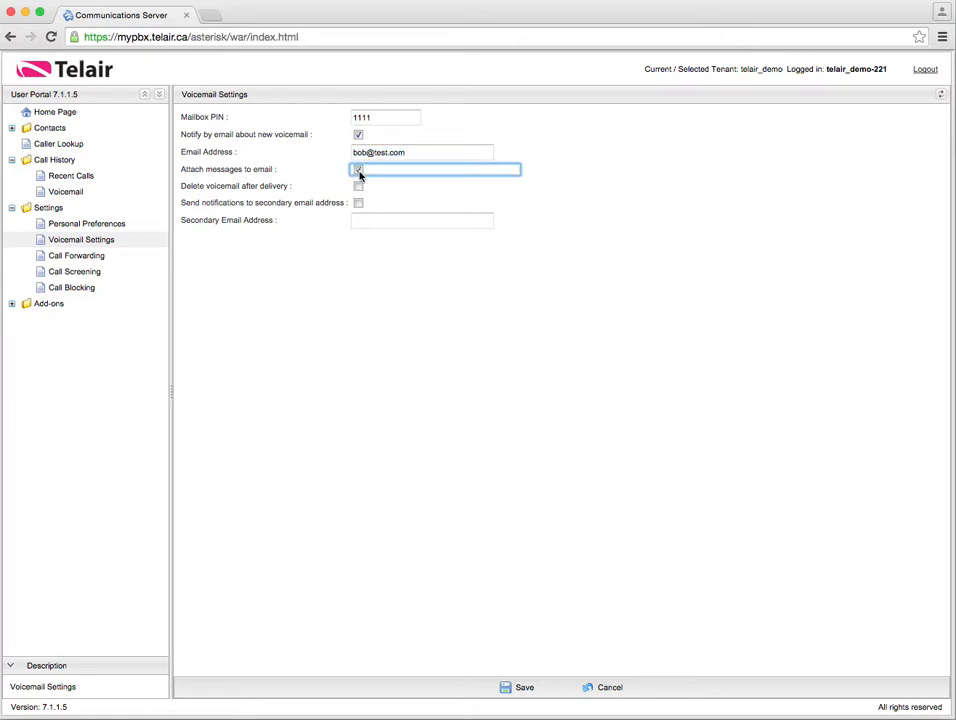
{"action": "left_click", "coordinate": [359, 171]}
{"action": "left_click", "coordinate": [359, 171]}
{"action": "left_click", "coordinate": [270, 178]}
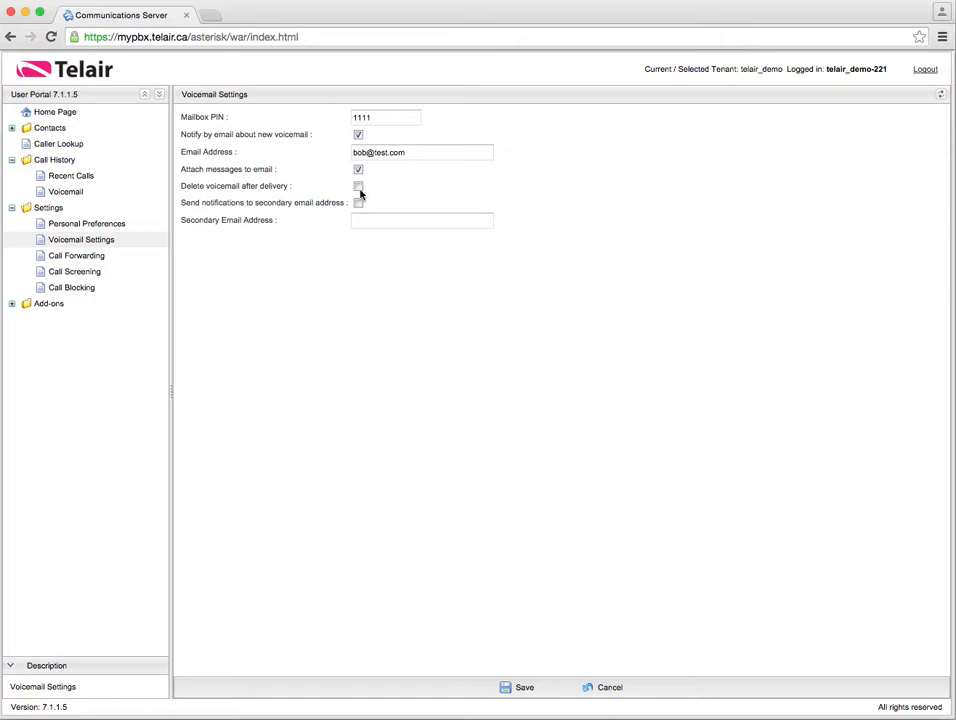
Switch Delete voicemail after delivery on, then back off so voicemails are kept
{"action": "left_click", "coordinate": [358, 187]}
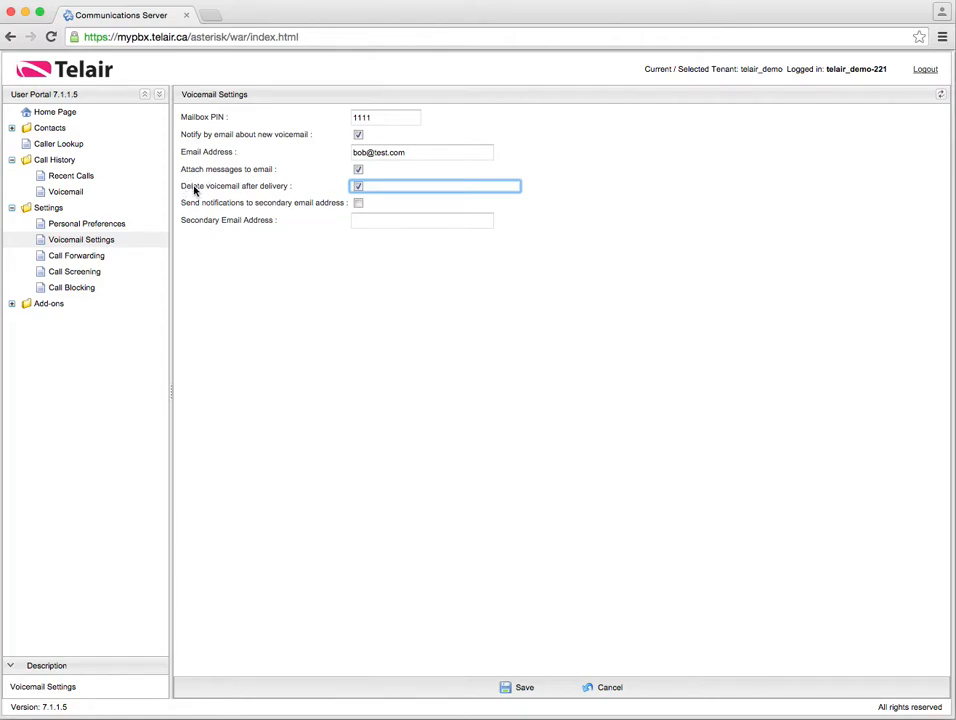
{"action": "left_click", "coordinate": [359, 188]}
{"action": "left_click_drag", "start_coordinate": [422, 154], "coordinate": [281, 167]}
Turn secondary email notifications on and back off, then show the Call Forwarding settings
{"action": "left_click", "coordinate": [358, 203]}
{"action": "left_click", "coordinate": [363, 222]}
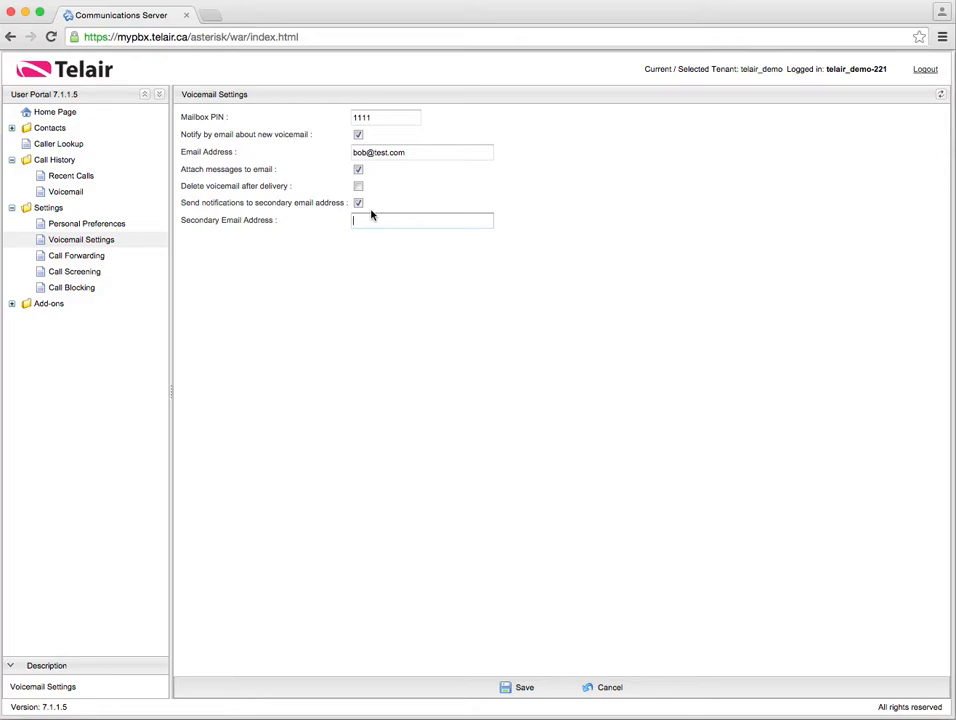
{"action": "left_click", "coordinate": [358, 203]}
{"action": "left_click_drag", "start_coordinate": [425, 152], "coordinate": [306, 156]}
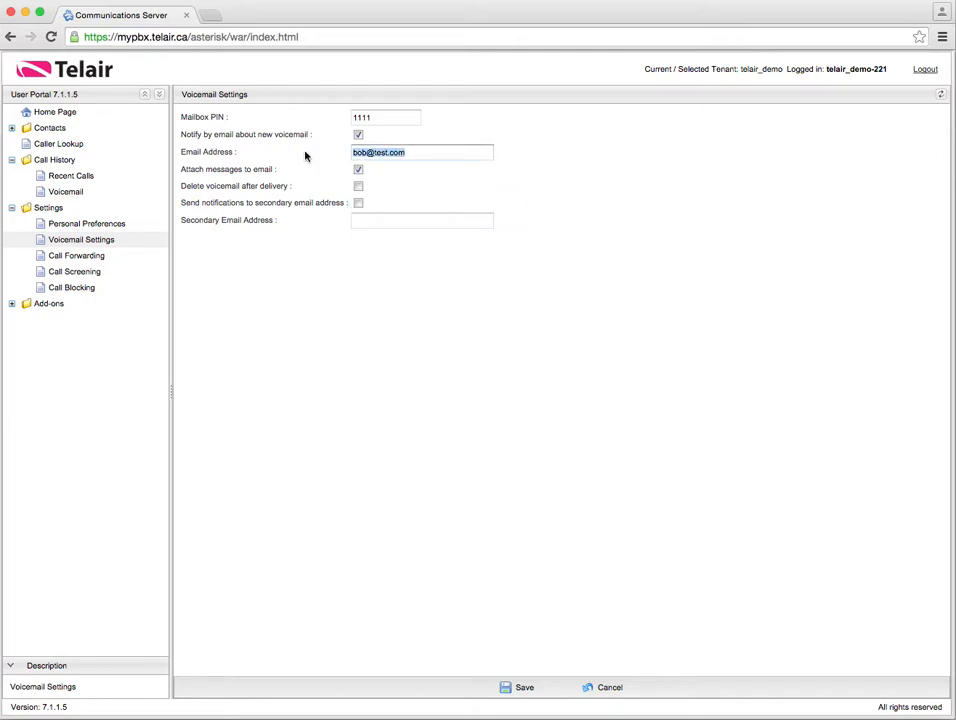
{"action": "left_click", "coordinate": [98, 256]}
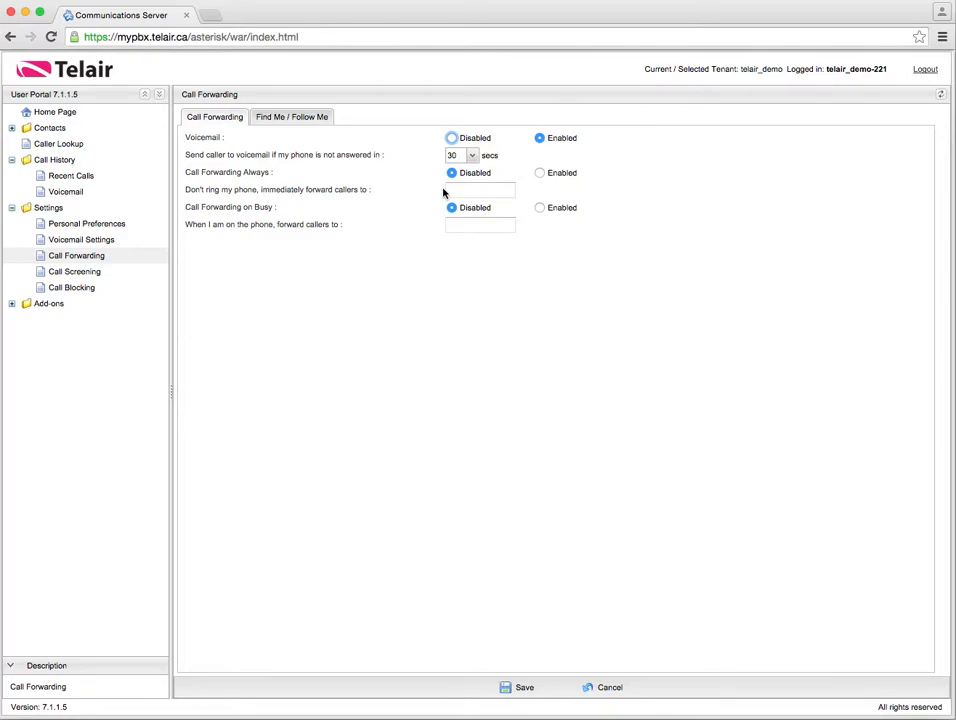
{"action": "left_click", "coordinate": [470, 189]}
{"action": "left_click", "coordinate": [540, 207]}
{"action": "left_click", "coordinate": [476, 224]}
{"action": "type", "text": "225"}
{"action": "left_click", "coordinate": [451, 208]}
{"action": "left_click", "coordinate": [387, 224]}
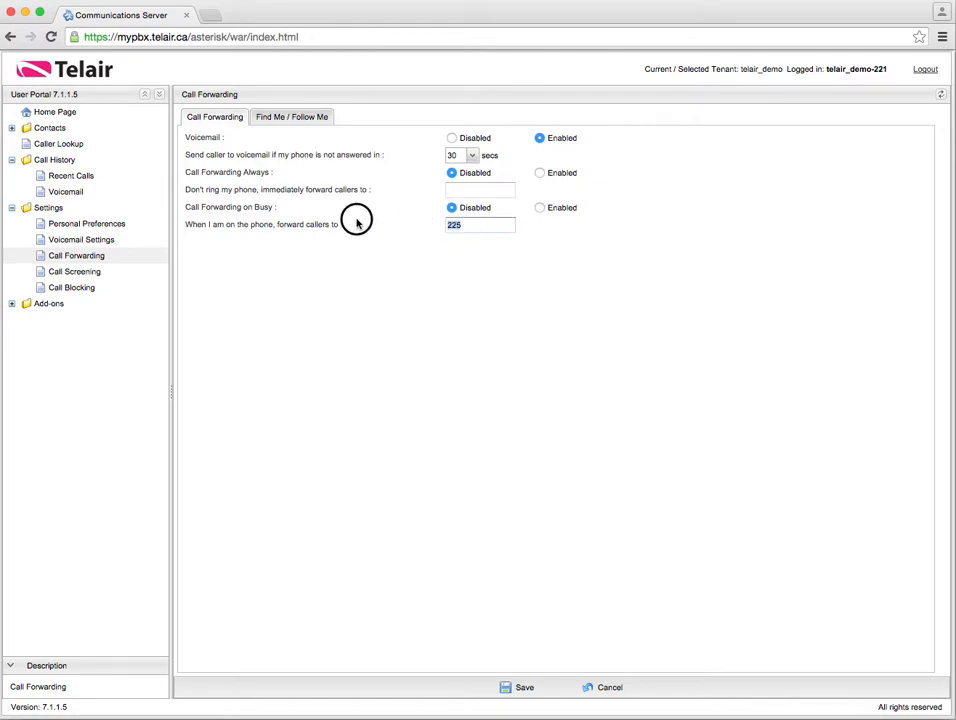
{"action": "key", "text": "BackSpace"}
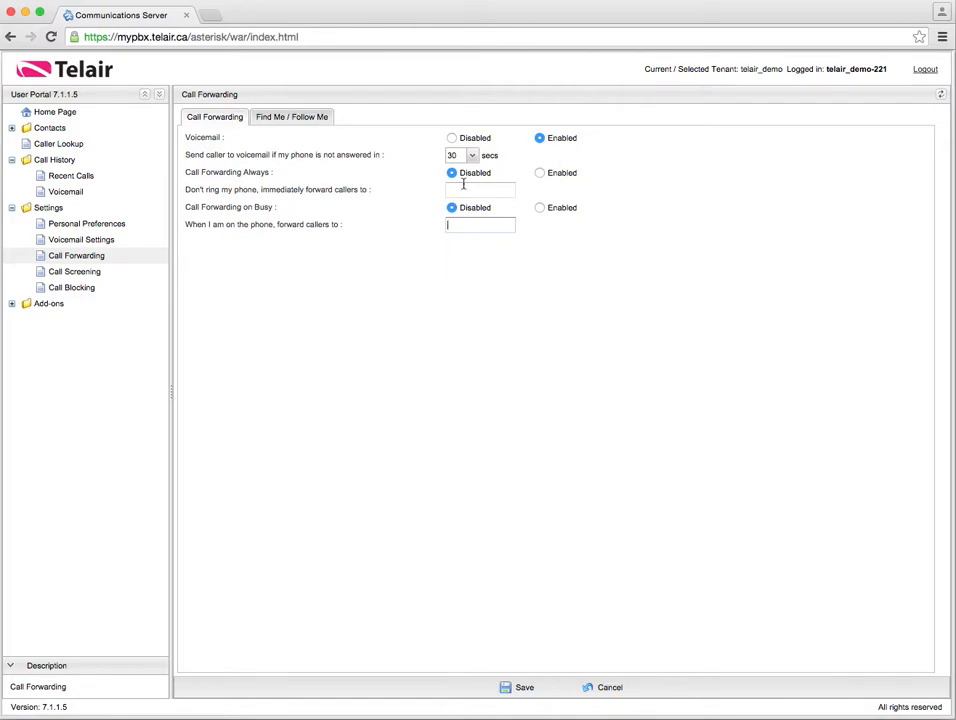
Enable Find Me / Follow Me for the listed caller IDs, ringing all phones together
{"action": "left_click", "coordinate": [312, 125]}
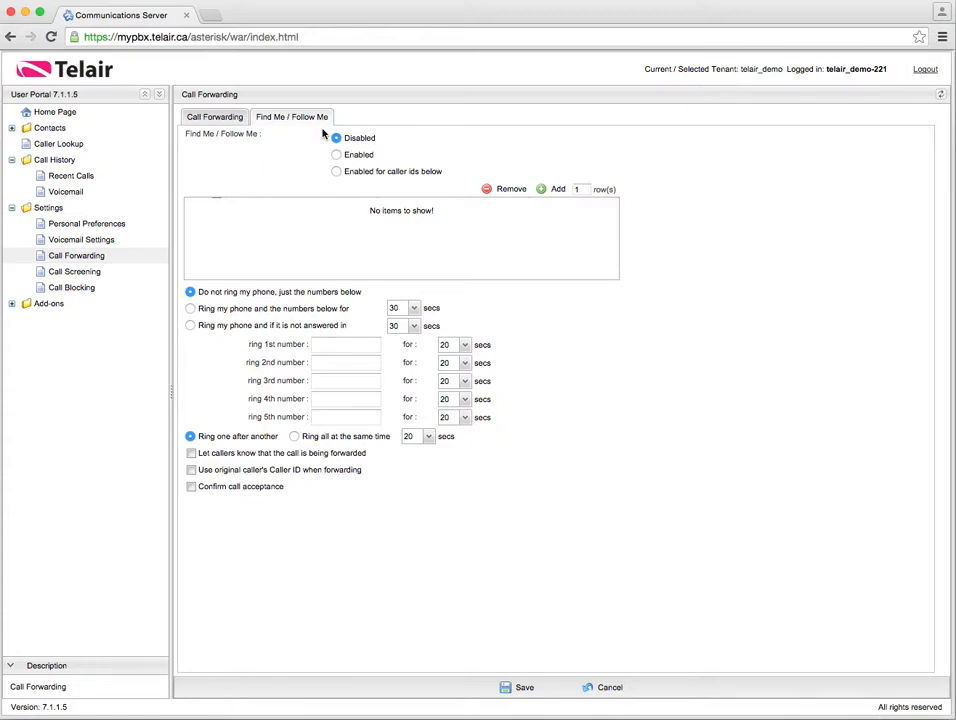
{"action": "left_click", "coordinate": [337, 155]}
{"action": "left_click", "coordinate": [206, 312]}
Ring my phone for 30 seconds first, then the listed numbers if unanswered
{"action": "left_click", "coordinate": [411, 309]}
{"action": "left_click", "coordinate": [411, 309]}
{"action": "left_click", "coordinate": [220, 325]}
{"action": "left_click", "coordinate": [358, 343]}
{"action": "left_click", "coordinate": [331, 362]}
{"action": "left_click", "coordinate": [329, 343]}
{"action": "left_click", "coordinate": [191, 455]}
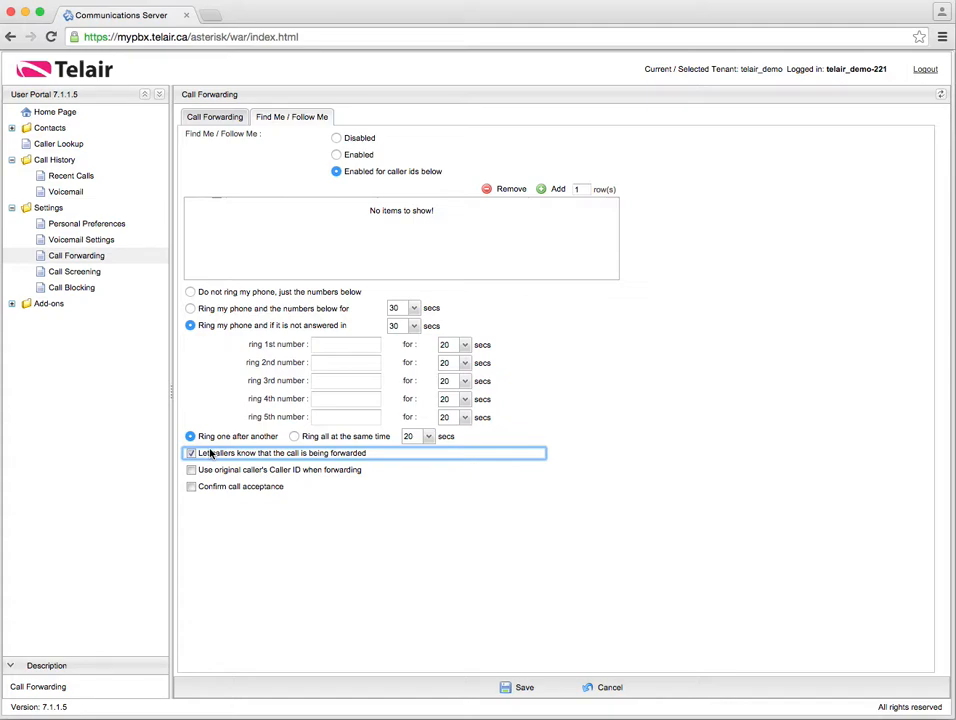
{"action": "left_click", "coordinate": [196, 455]}
{"action": "left_click", "coordinate": [224, 470]}
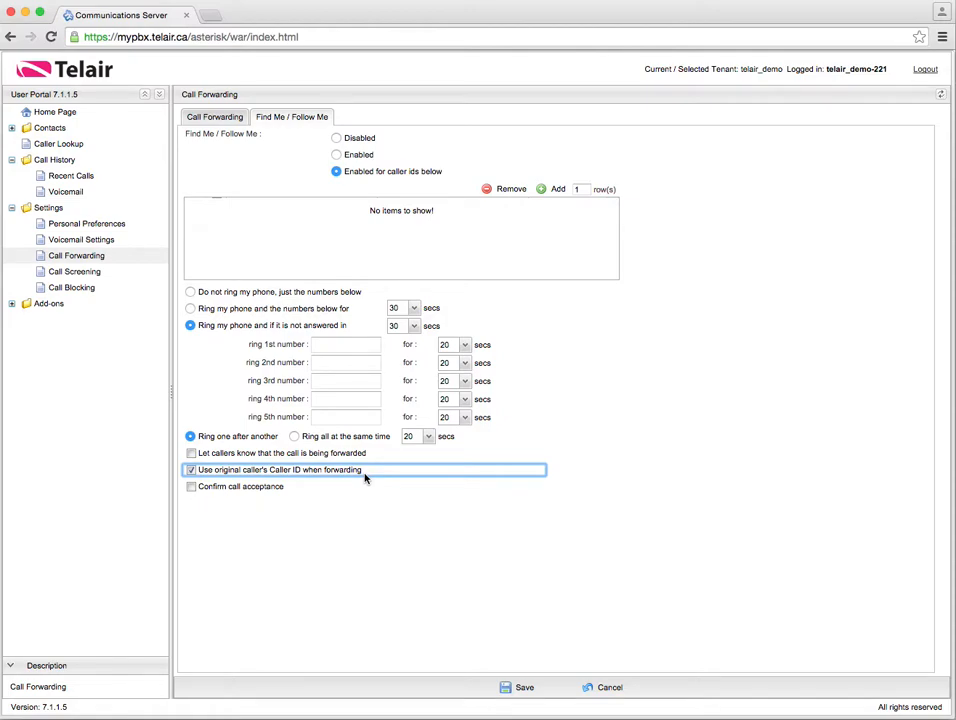
{"action": "left_click", "coordinate": [342, 344]}
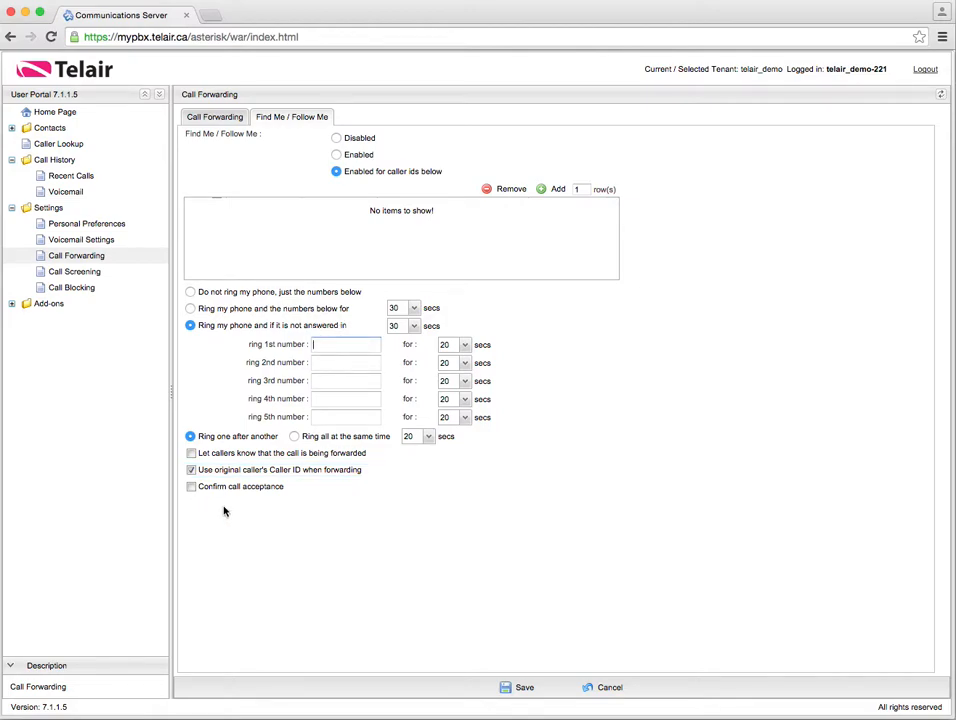
{"action": "left_click", "coordinate": [191, 470]}
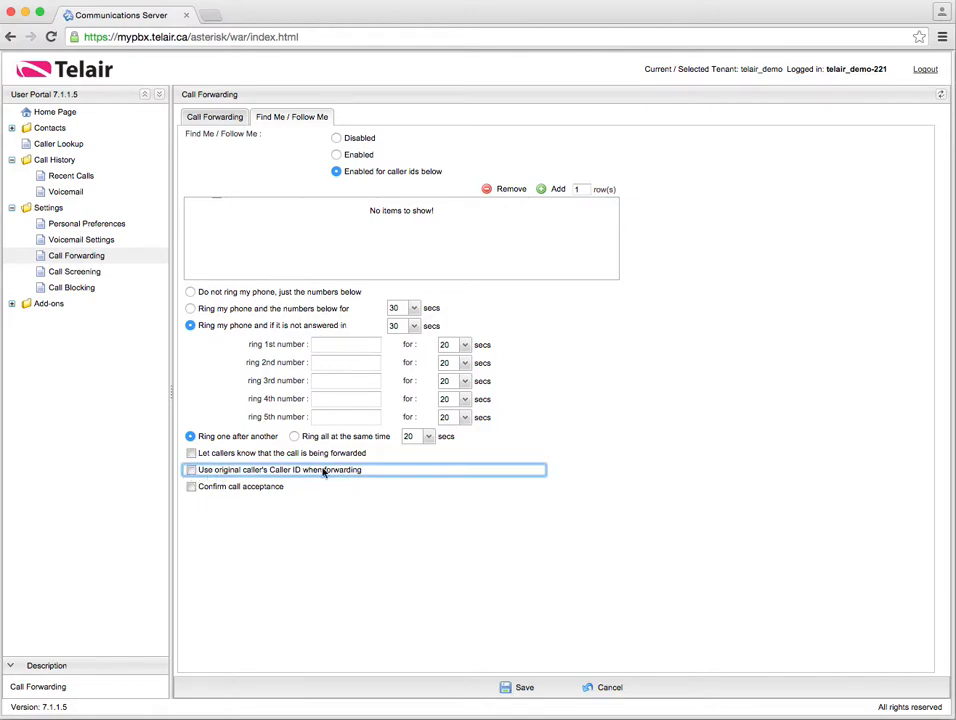
{"action": "left_click", "coordinate": [227, 475]}
{"action": "left_click", "coordinate": [188, 472]}
Enter a phone number as the first ring number and toggle Confirm call acceptance on and off
{"action": "left_click", "coordinate": [341, 344]}
{"action": "type", "text": "555555"}
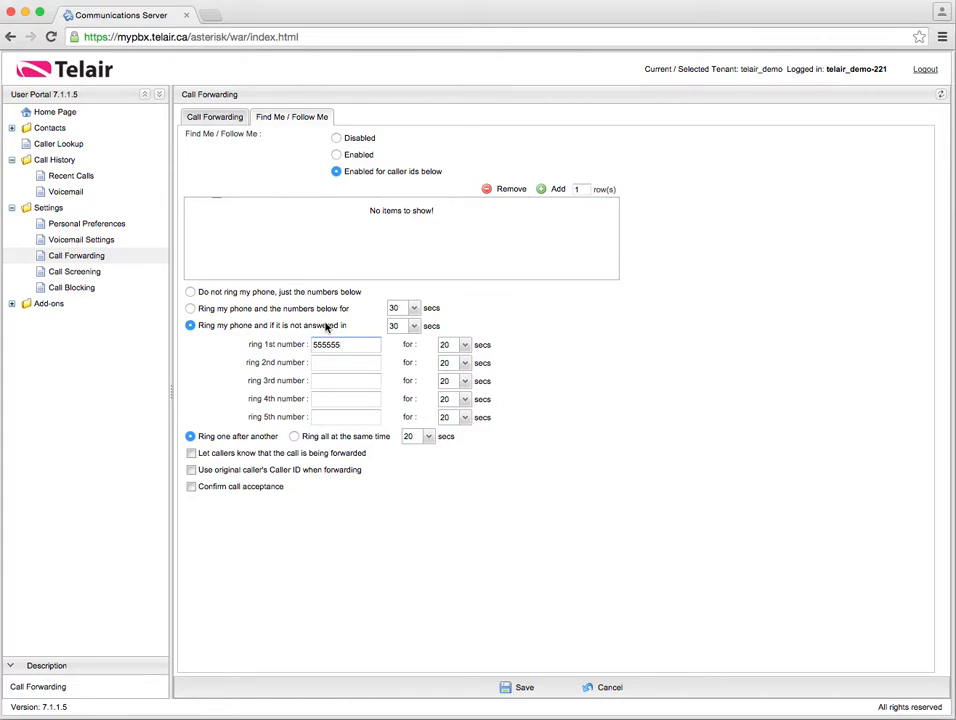
{"action": "left_click", "coordinate": [196, 489]}
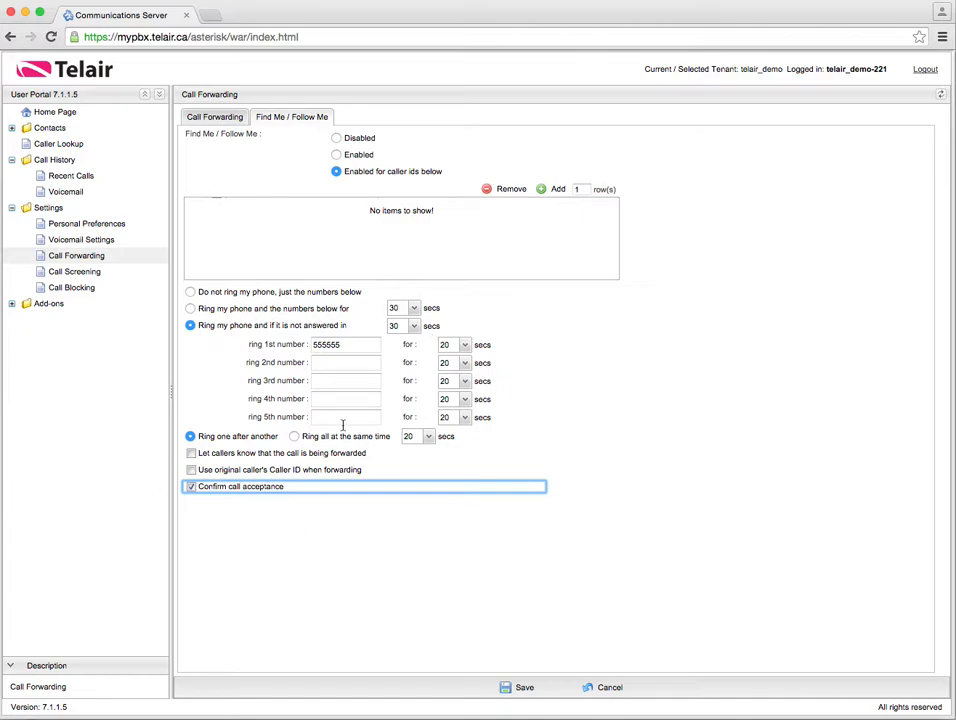
{"action": "left_click", "coordinate": [191, 487]}
{"action": "left_click", "coordinate": [92, 273]}
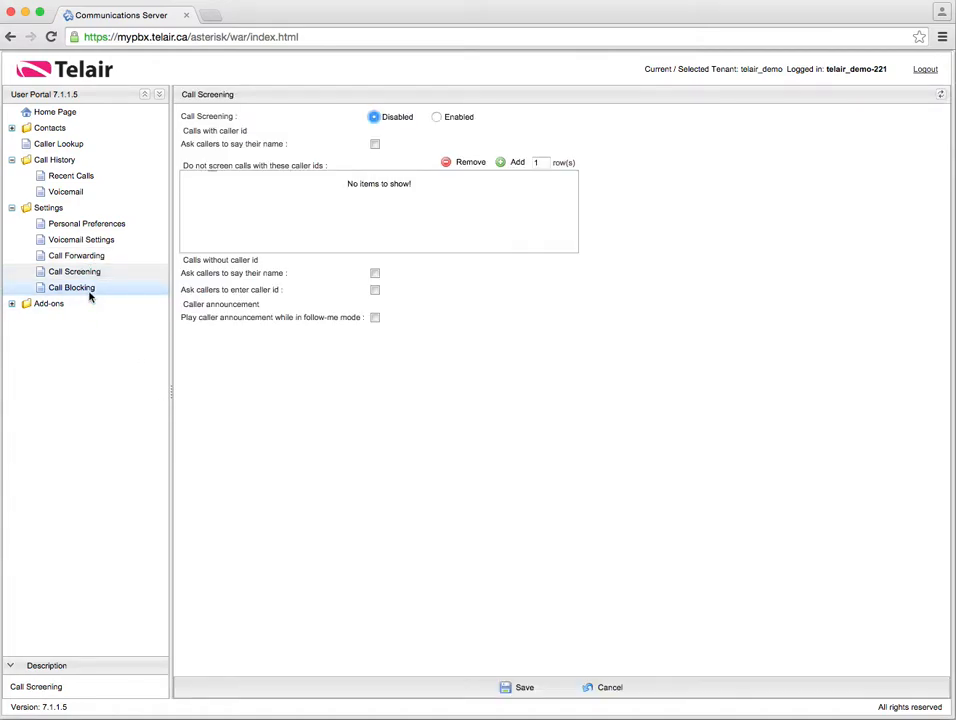
Set Call Screening to Enabled, ticking then unticking 'Ask callers to say their name'
{"action": "left_click", "coordinate": [90, 292]}
{"action": "left_click", "coordinate": [94, 273]}
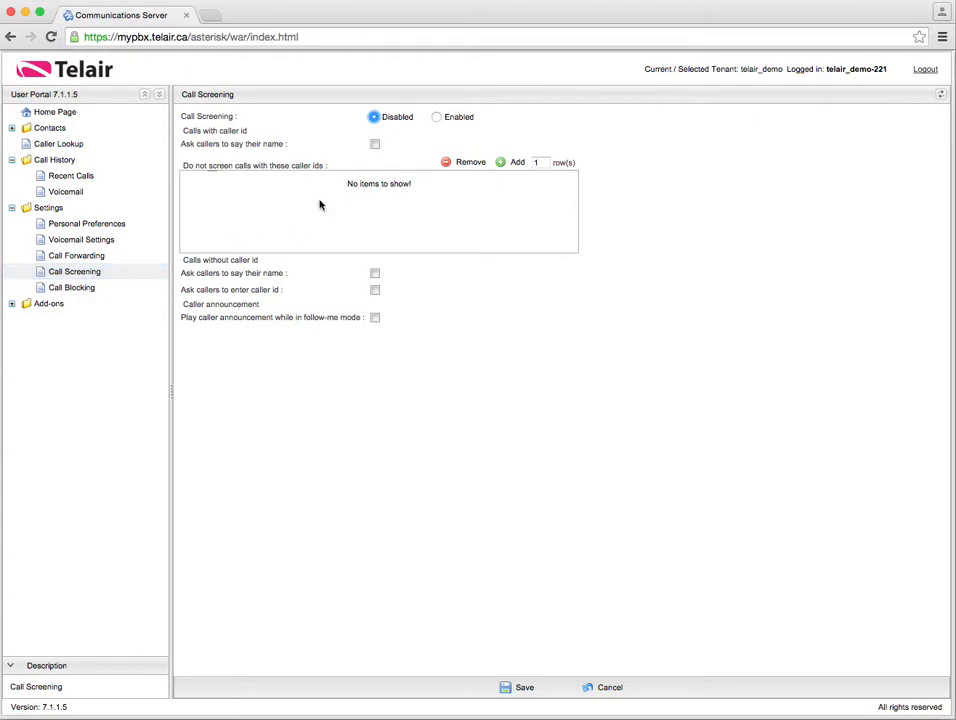
{"action": "left_click", "coordinate": [436, 118]}
{"action": "left_click", "coordinate": [376, 146]}
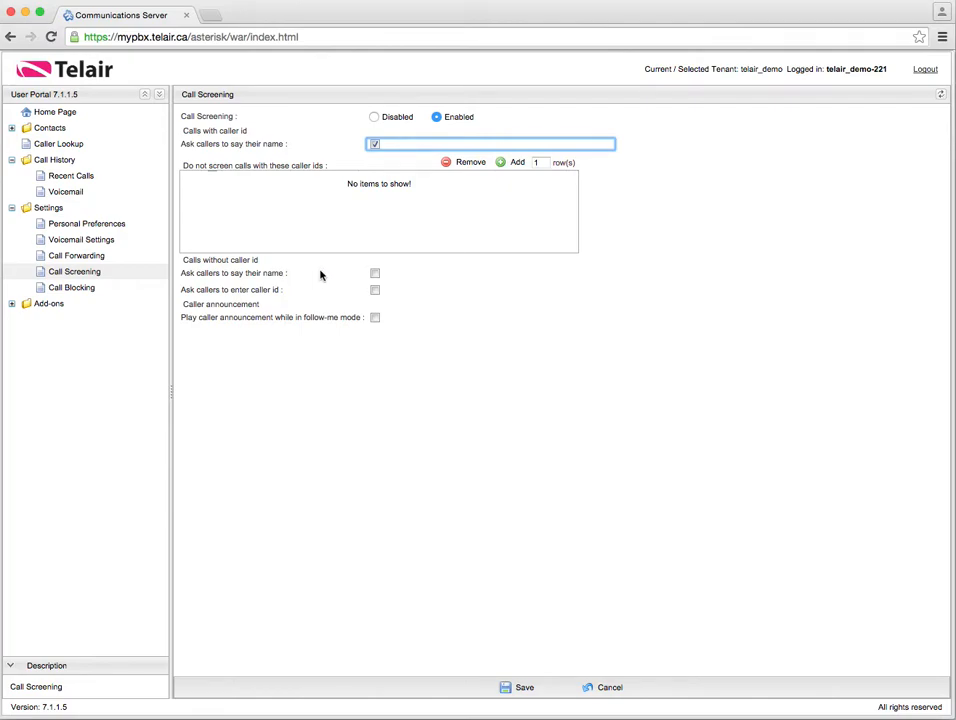
{"action": "left_click", "coordinate": [374, 144]}
Make blocked callers hear ringing then go to voicemail, leaving Call Blocking disabled
{"action": "left_click", "coordinate": [70, 288]}
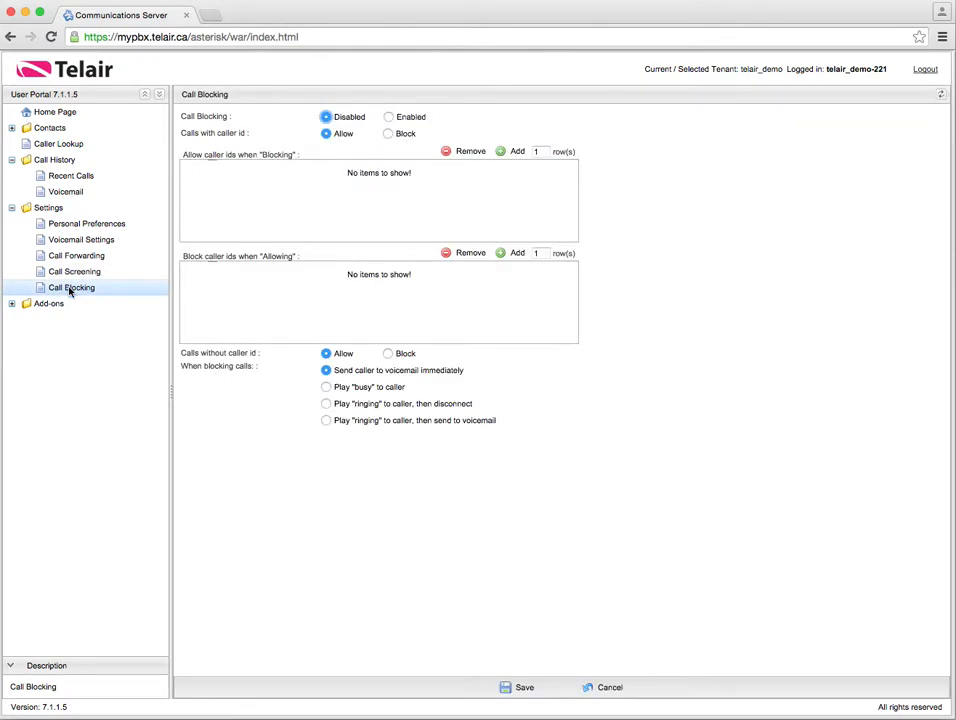
{"action": "left_click", "coordinate": [389, 118]}
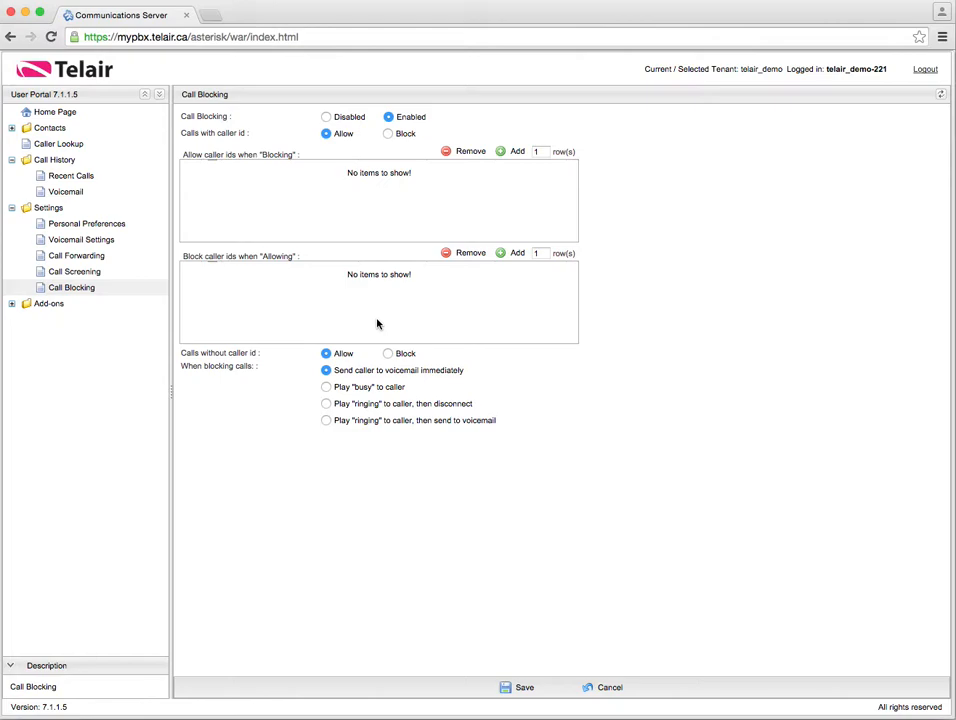
{"action": "left_click", "coordinate": [327, 389]}
{"action": "left_click", "coordinate": [326, 404]}
{"action": "left_click", "coordinate": [326, 420]}
{"action": "left_click", "coordinate": [328, 118]}
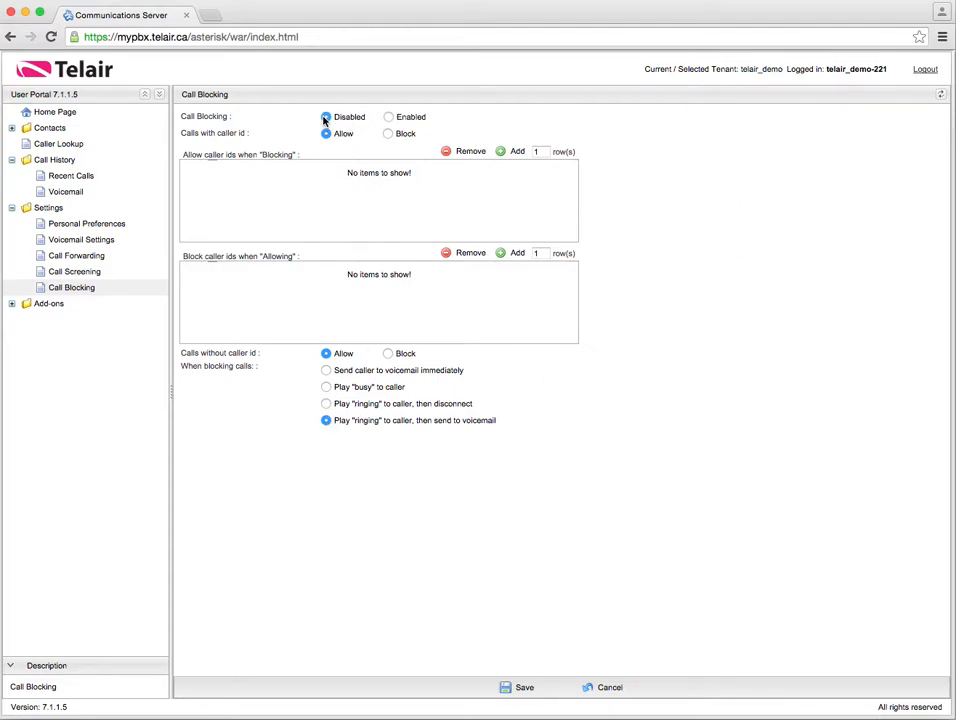